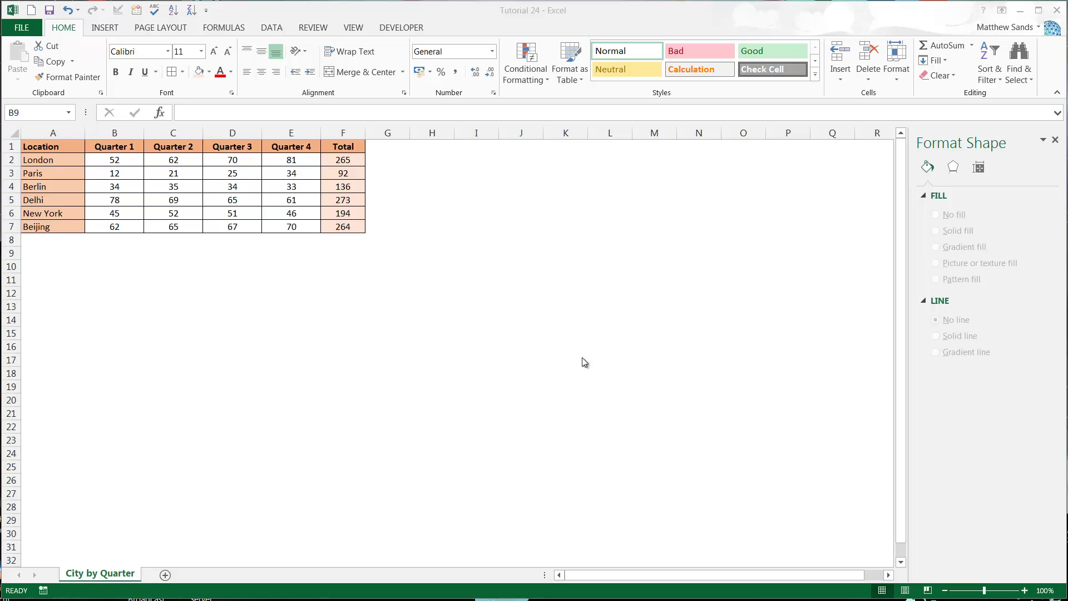
- Look over the table's empty cells, city names, quarterly figures and Beijing's total
click(398, 189)
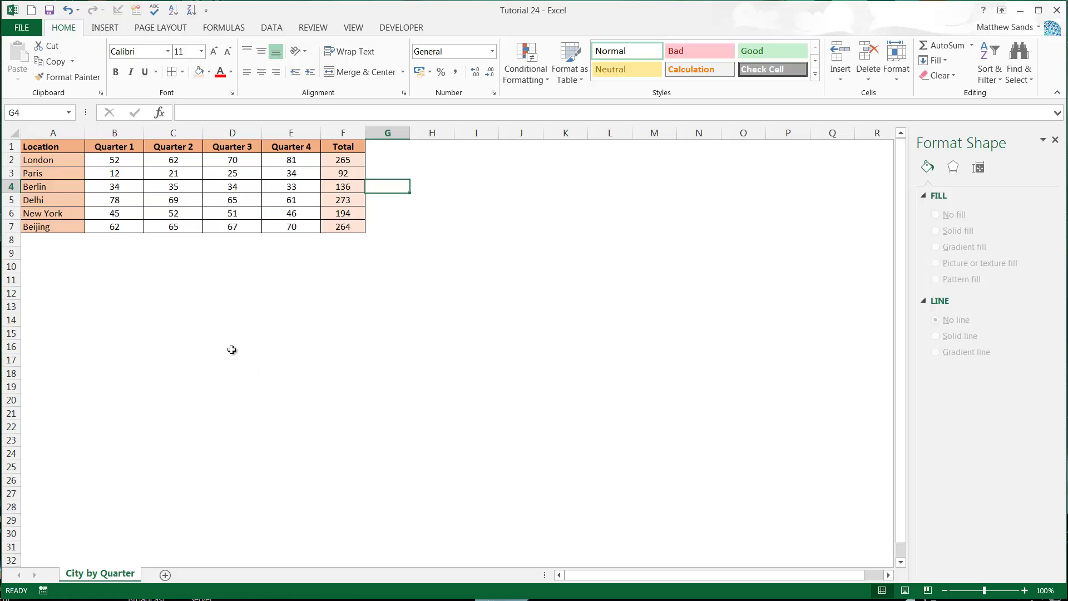
click(432, 185)
click(426, 175)
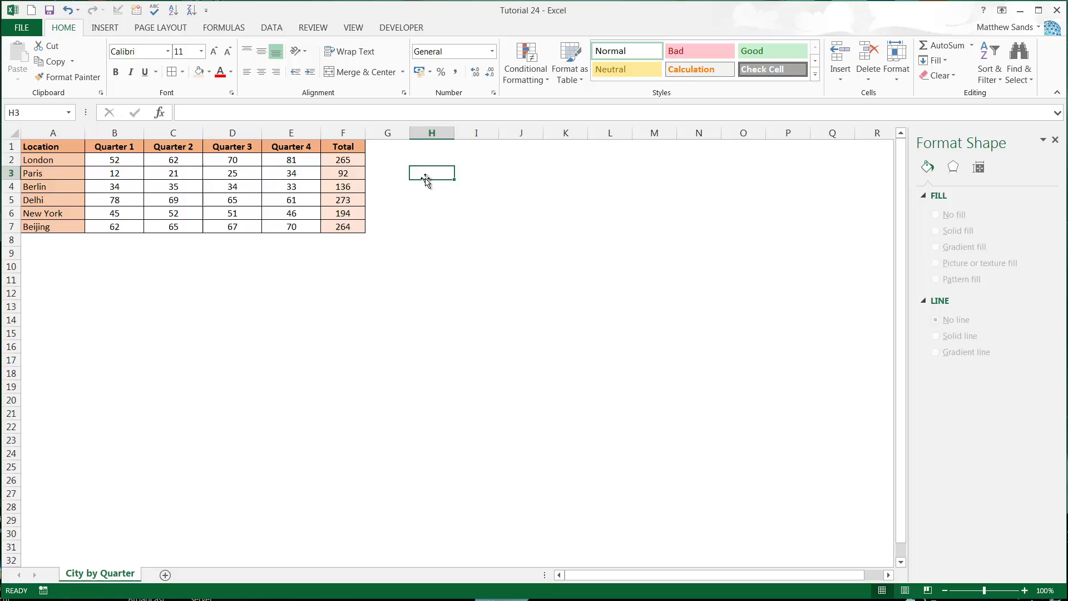
click(424, 162)
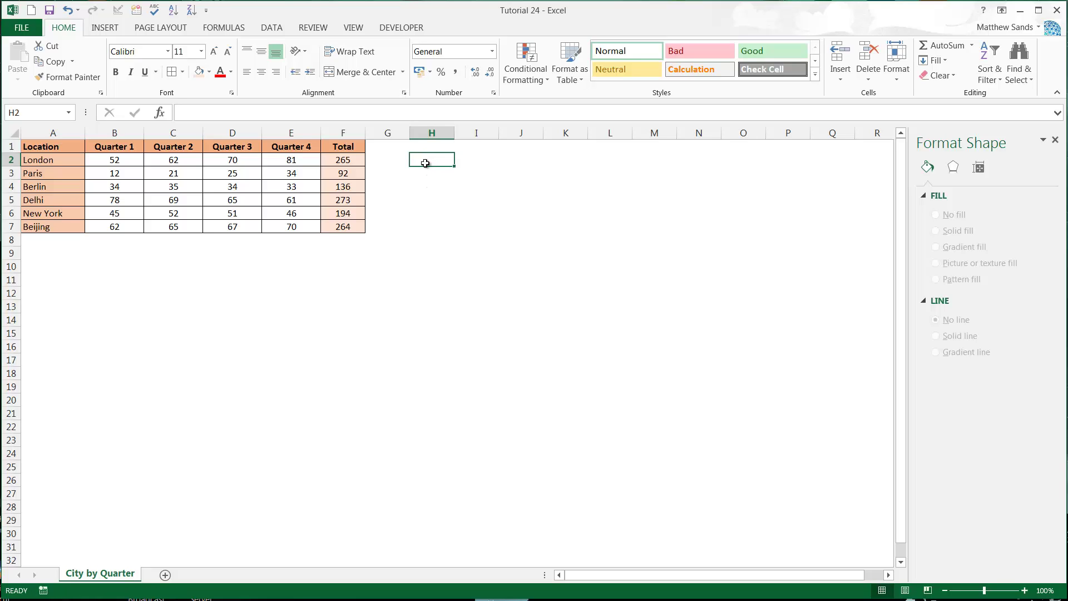
drag(390, 186, 418, 191)
click(395, 163)
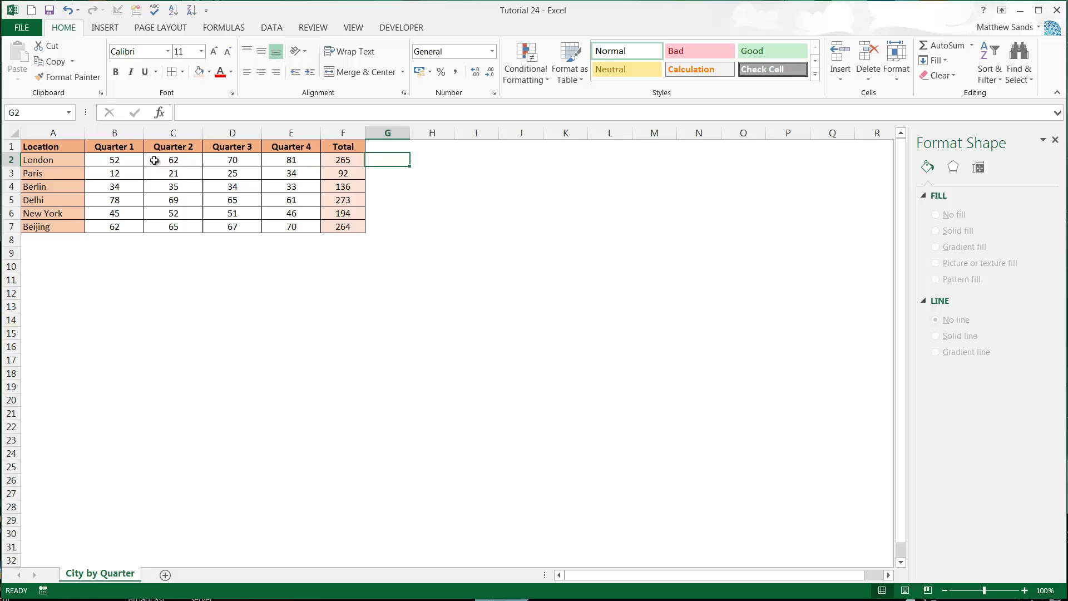
drag(42, 147, 60, 162)
click(60, 161)
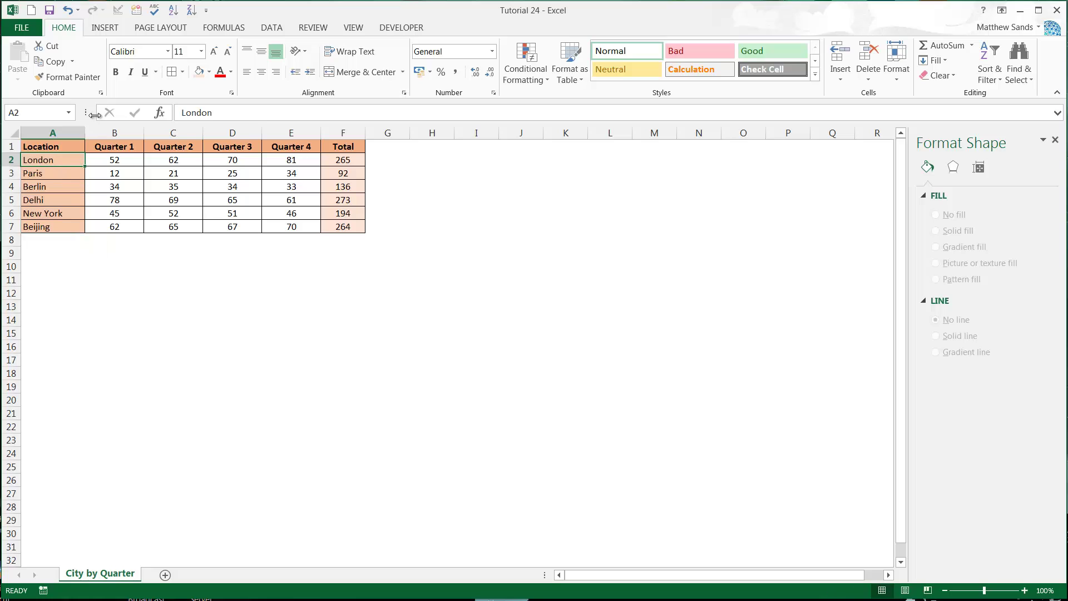
drag(118, 161, 314, 226)
click(333, 225)
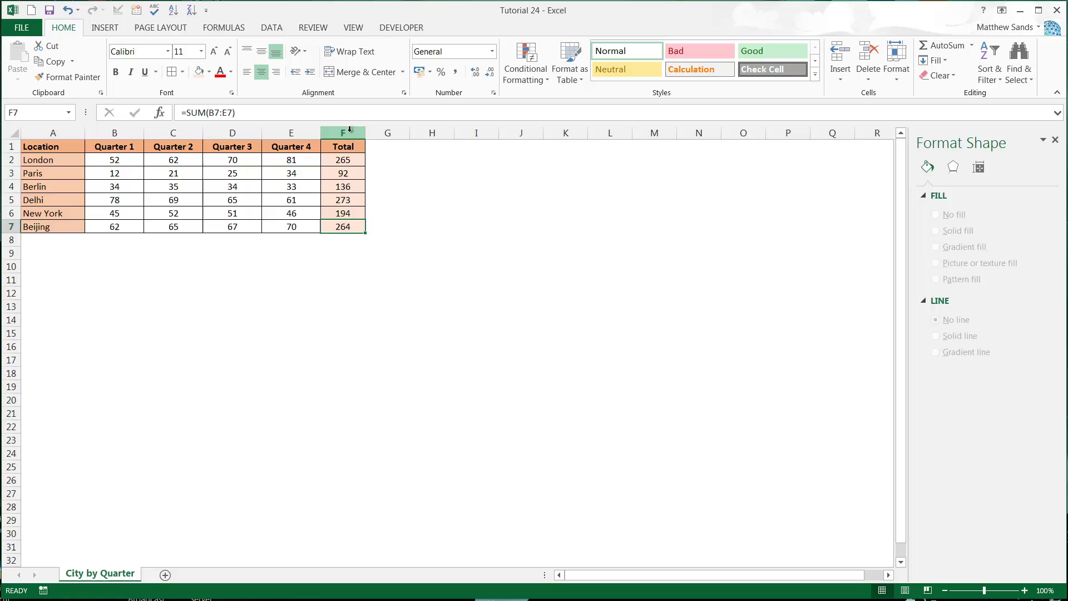
- Rename the F1 header 'Total' to '2014 Total' and widen column F to fit it
click(334, 146)
double_click(333, 147)
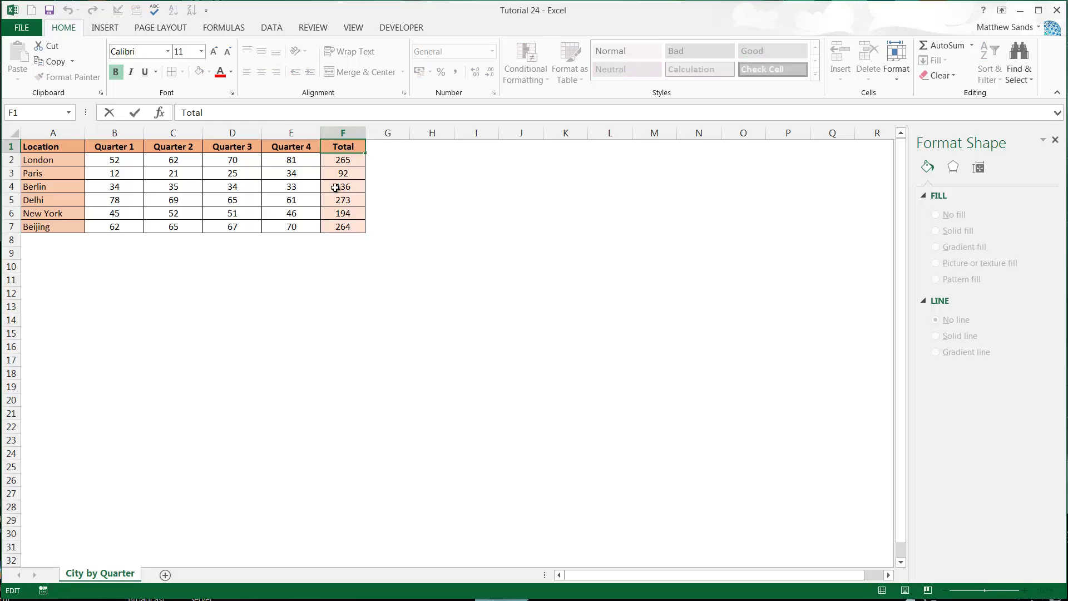
text(2014)
key(Return)
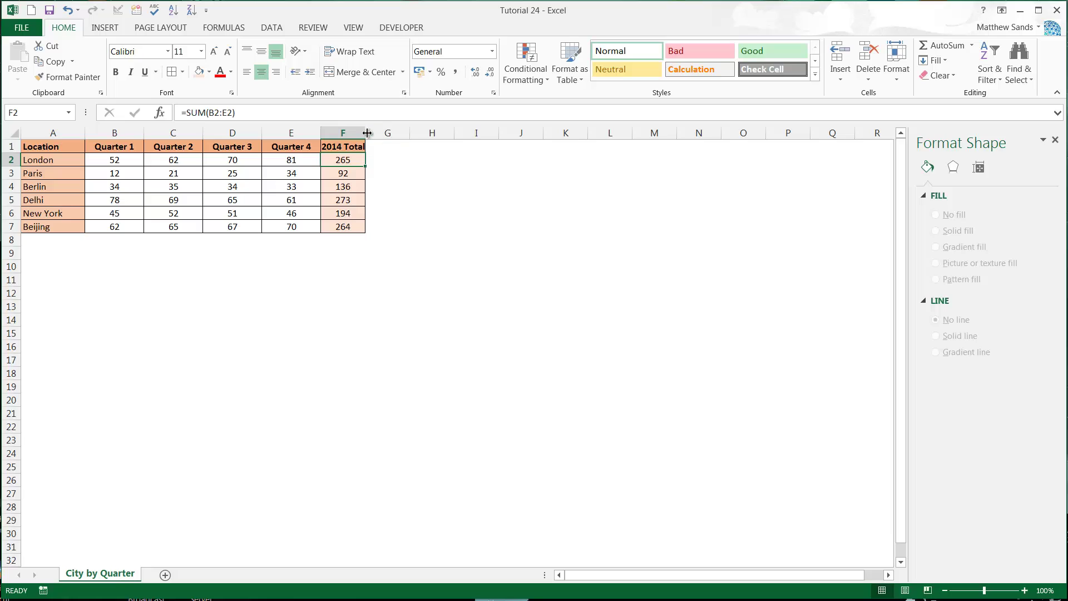
drag(365, 134, 380, 133)
- Check London's total formula =SUM(B2:E2) against its four quarterly values, giving 265
click(353, 186)
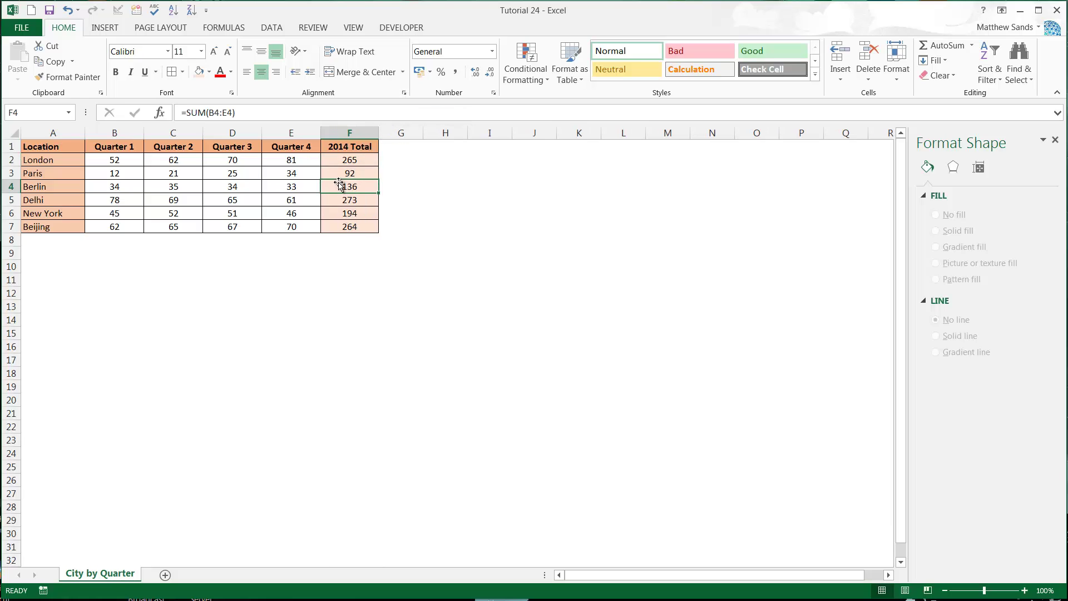
click(348, 162)
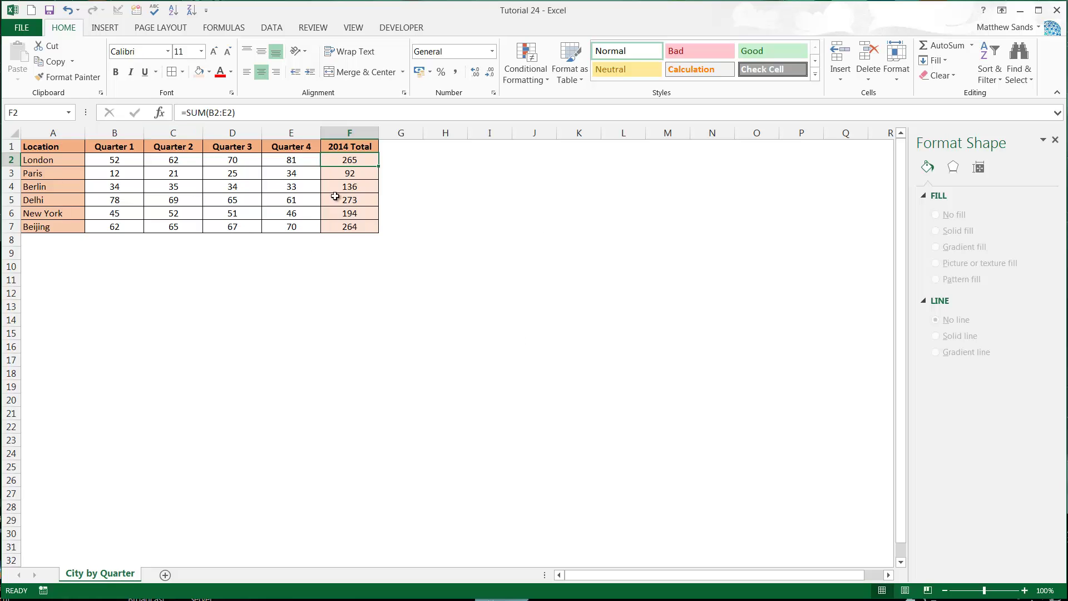
click(246, 192)
click(174, 170)
click(197, 157)
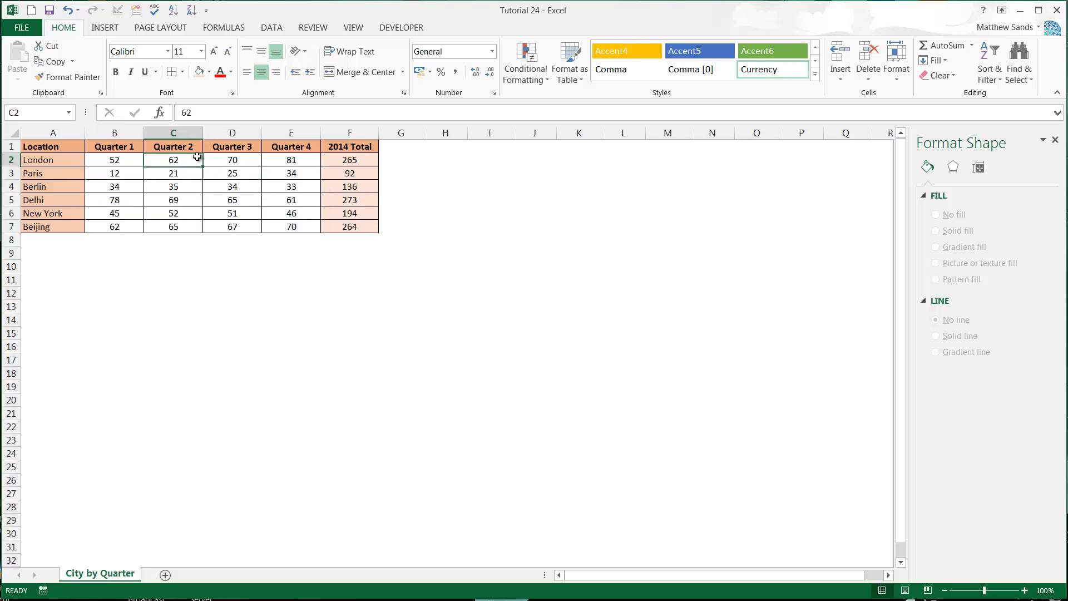
click(210, 160)
click(137, 158)
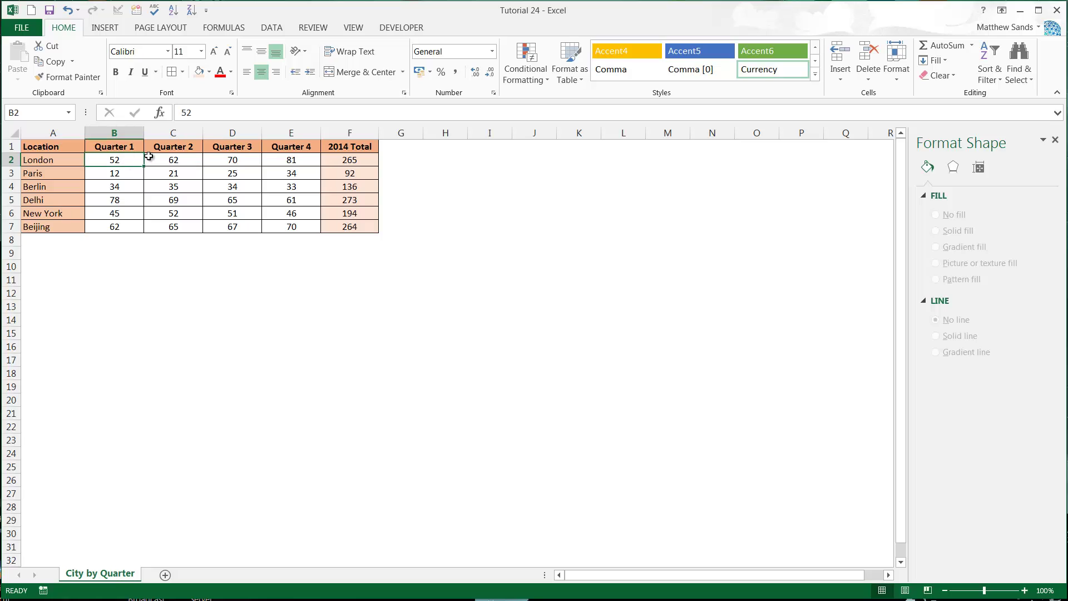
drag(129, 158, 291, 160)
click(301, 162)
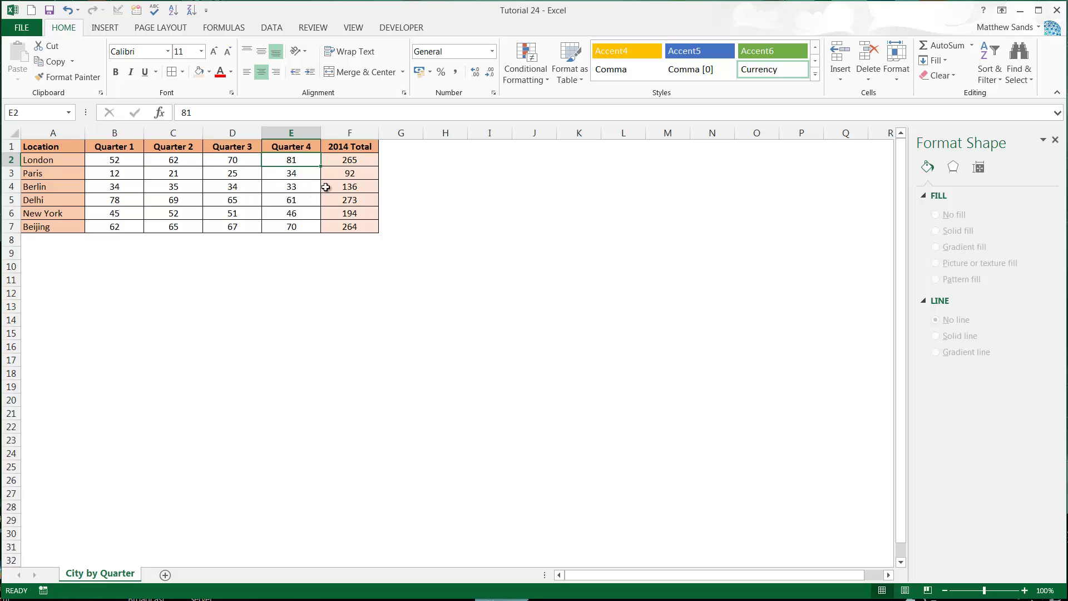
click(364, 175)
click(354, 163)
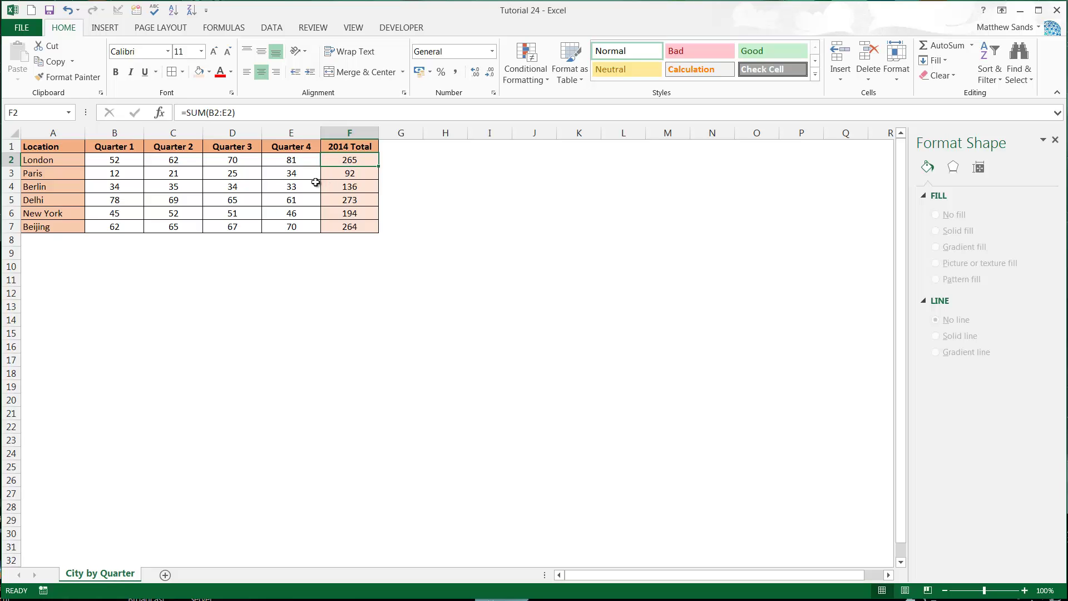
- Select totals F2:F7 and cities A2:A7, settle on London in A2, and show the INSERT ribbon
drag(343, 228, 333, 147)
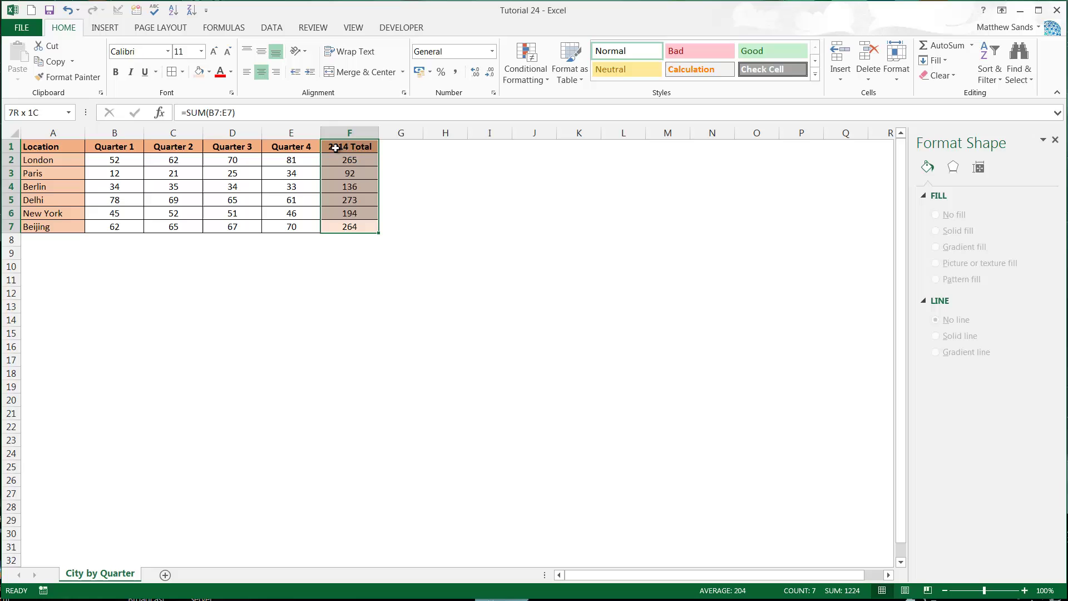
drag(70, 147, 66, 228)
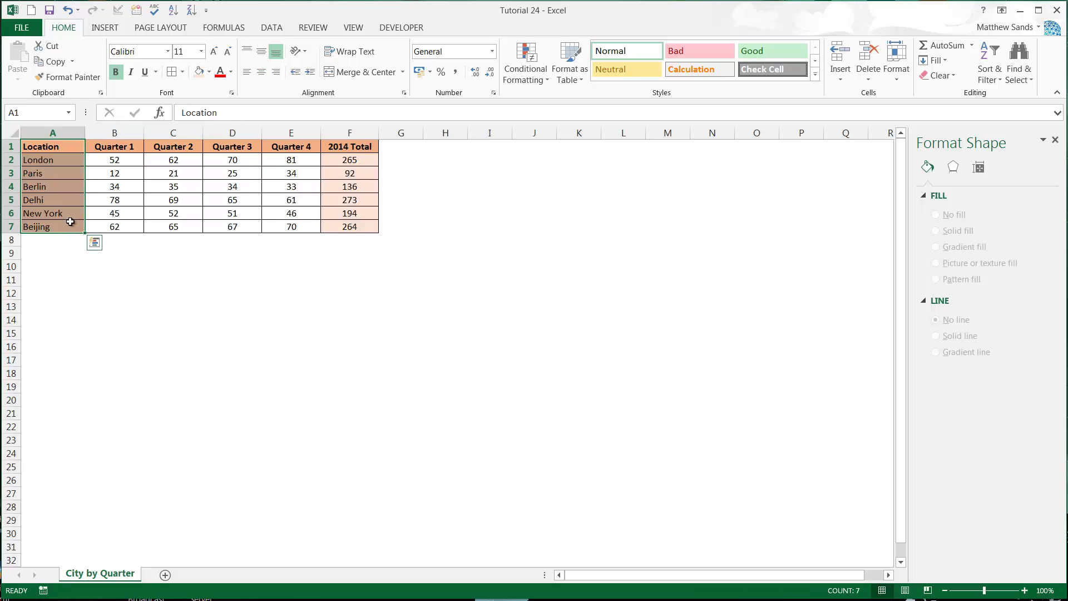
click(56, 173)
click(61, 162)
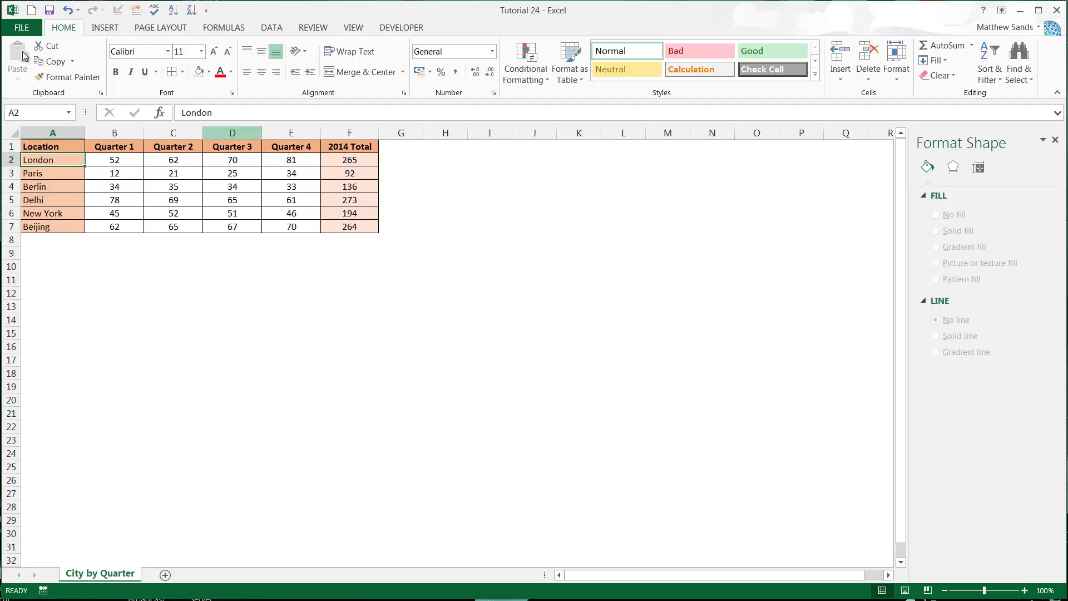
click(112, 28)
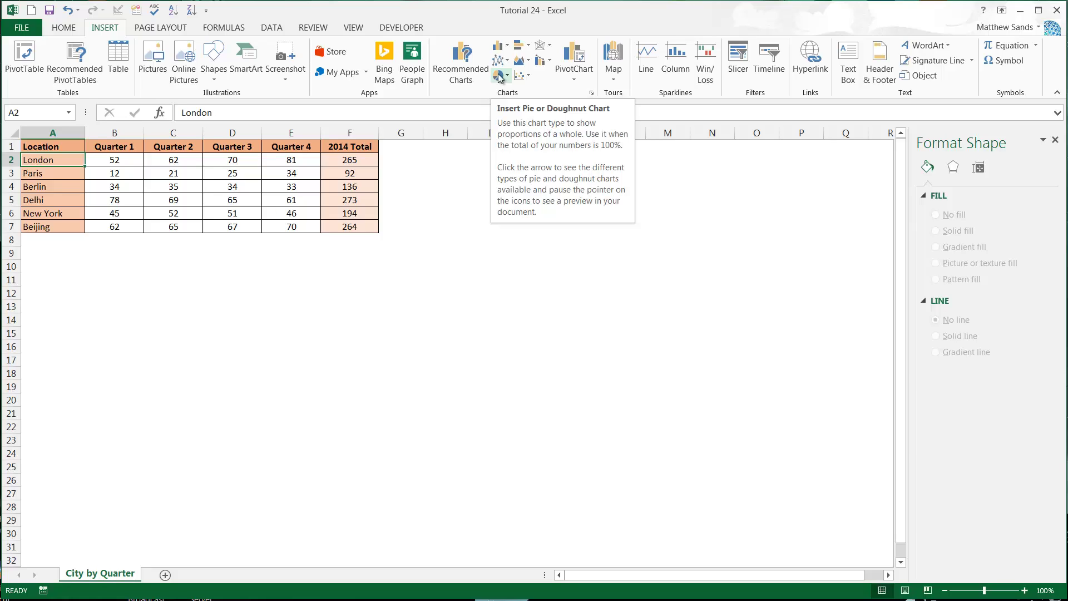
- Select the 2014 totals F2:F7 plus city names A2:A7 and open the Pie chart gallery
drag(350, 226, 352, 147)
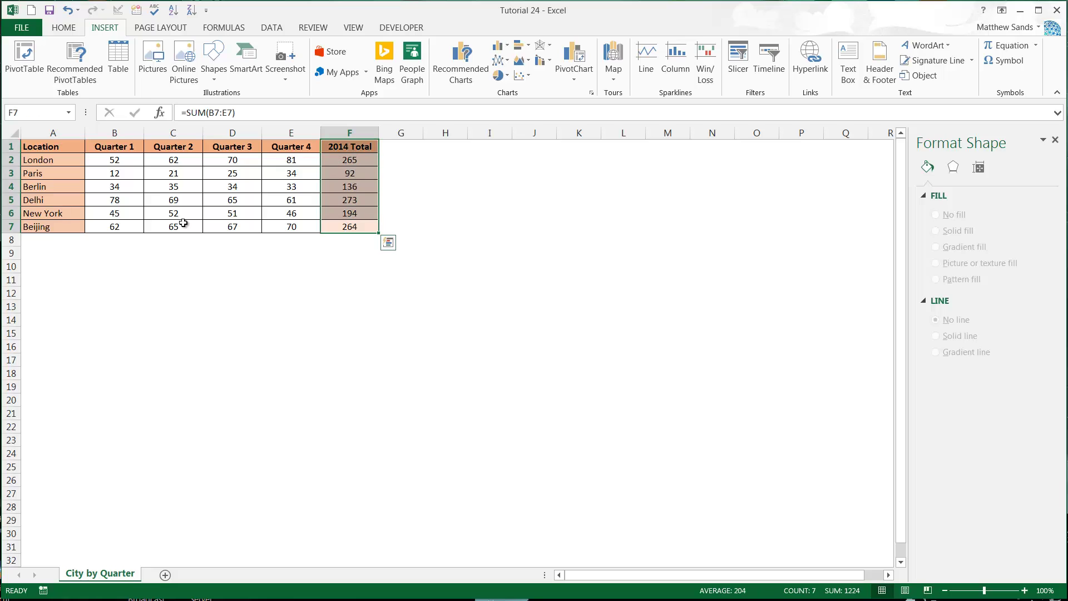
key(ctrl+q)
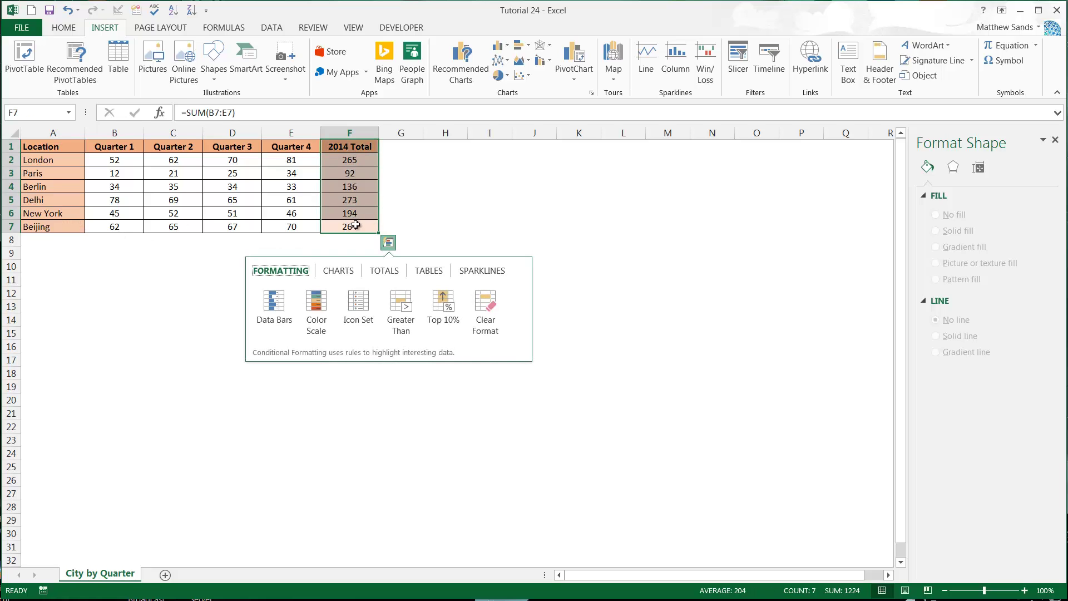
drag(351, 226, 353, 161)
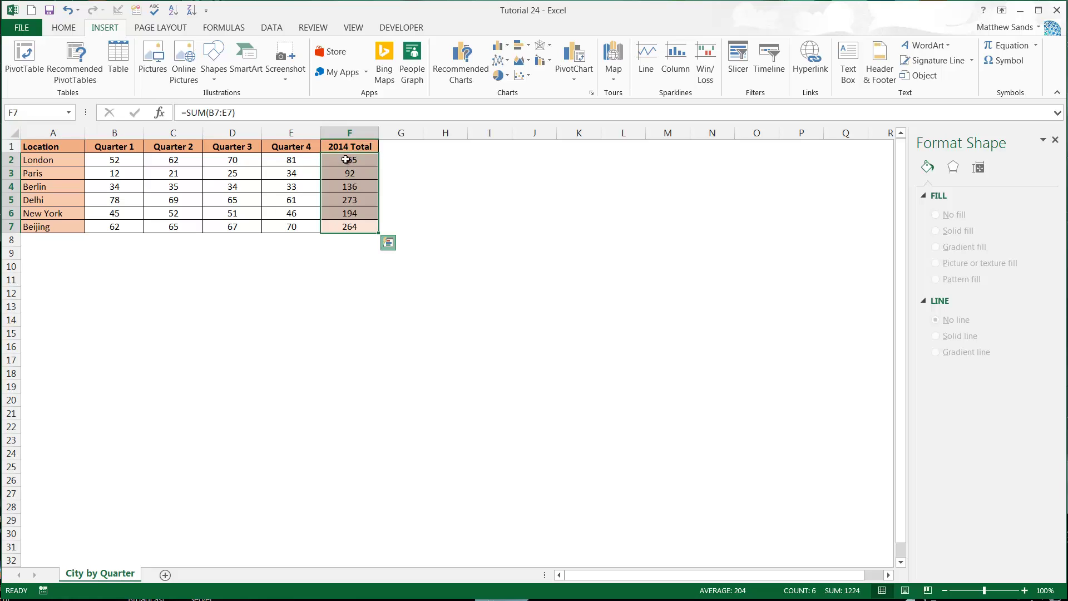
drag(55, 228, 57, 158)
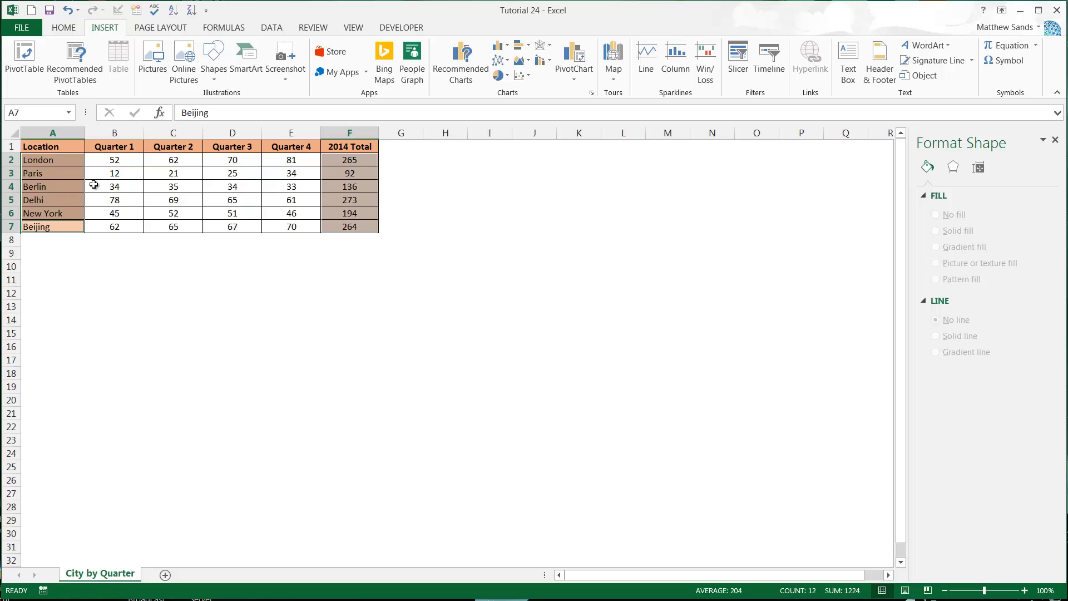
click(499, 76)
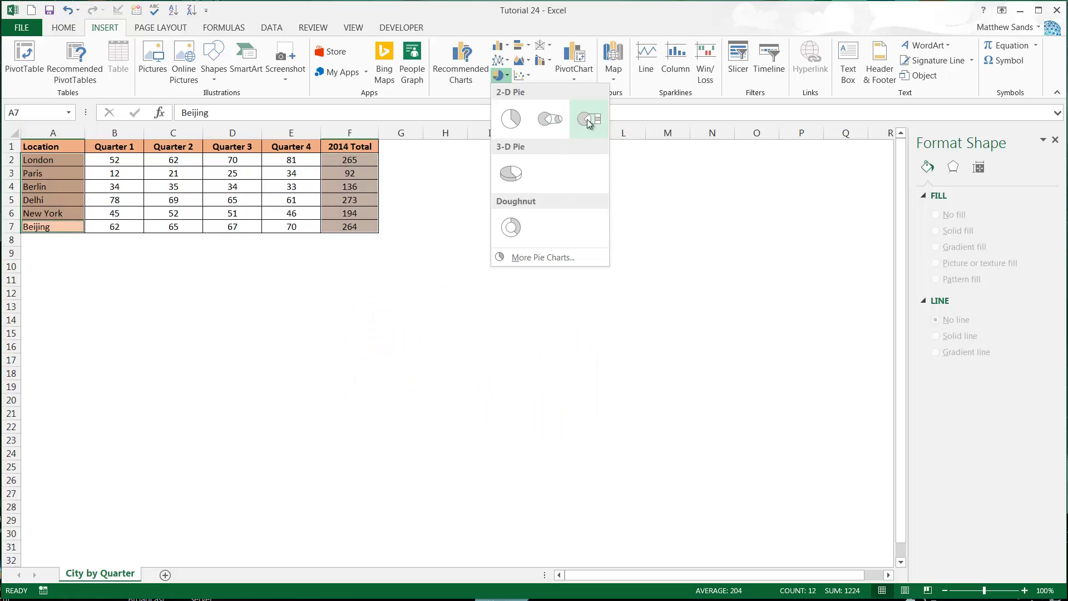
- Insert a plain 2-D pie chart, drag it below the table and enlarge it
click(510, 118)
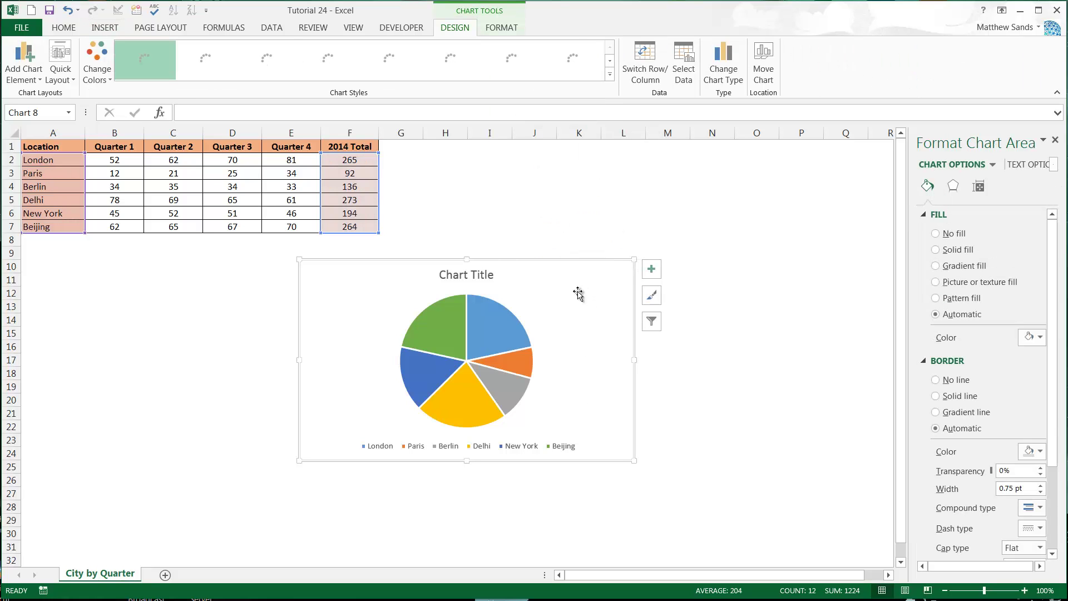
drag(544, 285, 292, 264)
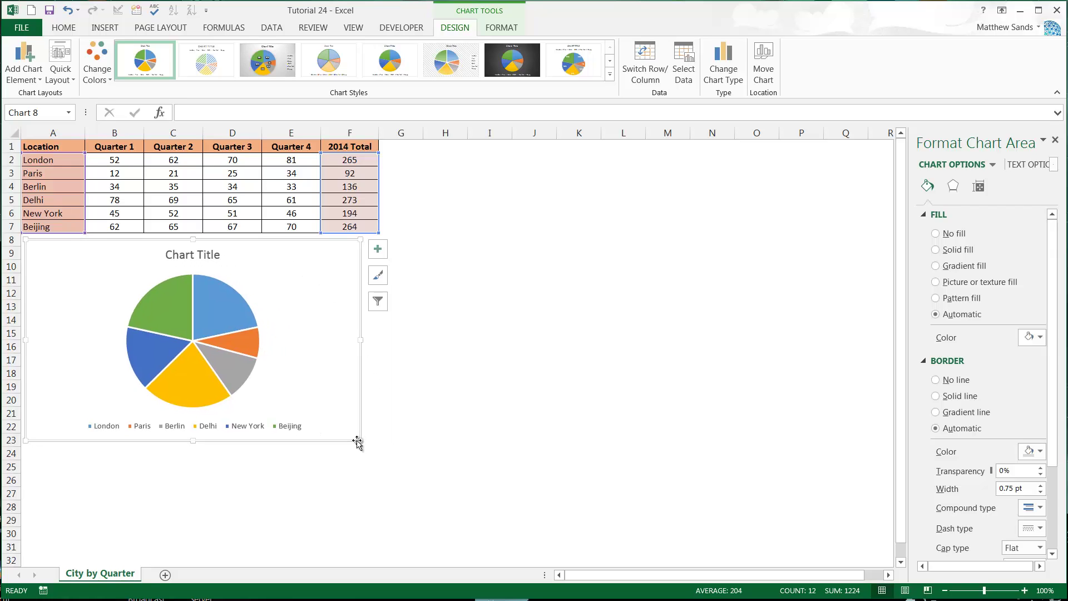
drag(359, 440, 376, 447)
- Move the chart onto its own new chart sheet
right_click(300, 311)
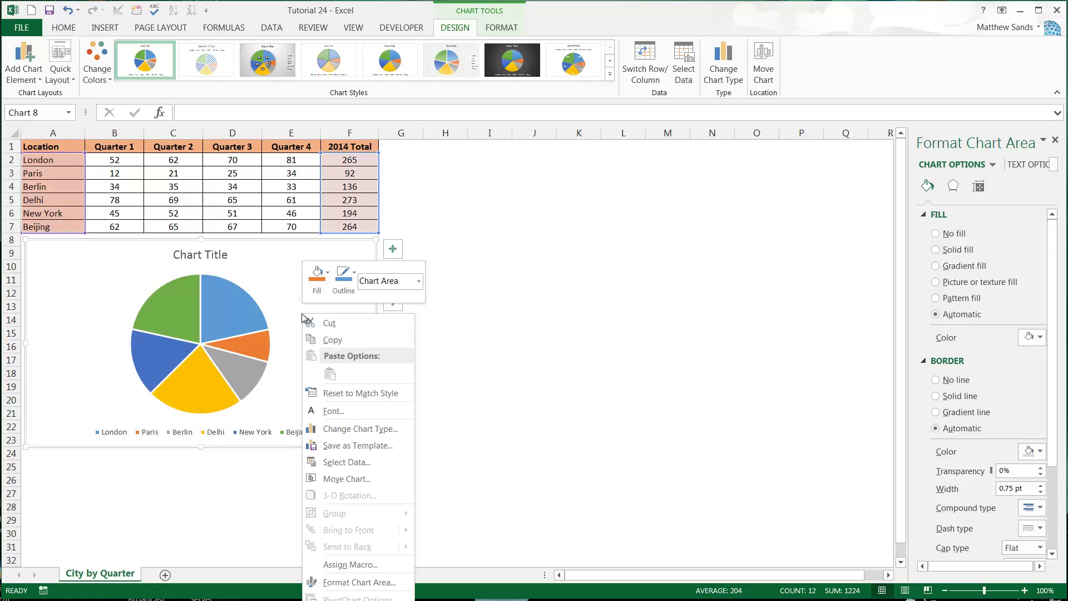
click(364, 476)
click(277, 453)
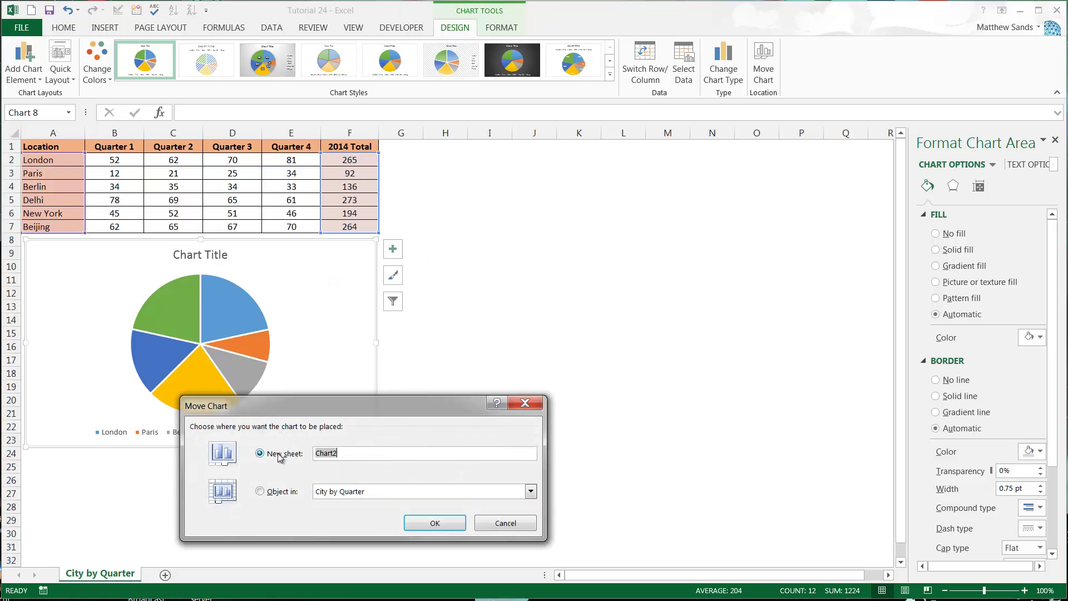
key(Return)
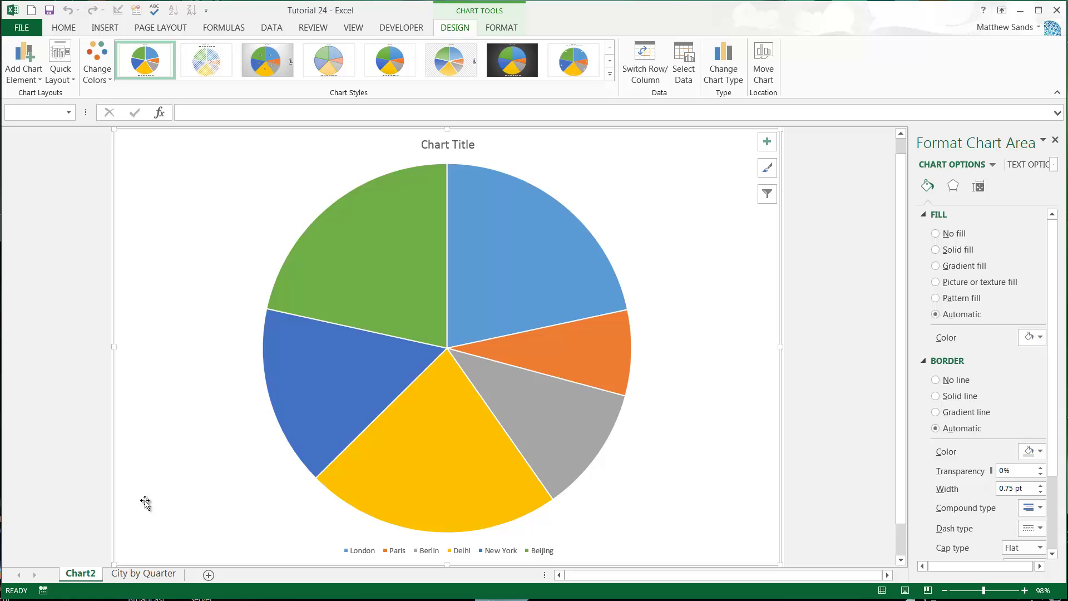
- Move the chart from the Chart2 sheet back as an object on City by Quarter
click(134, 575)
click(81, 574)
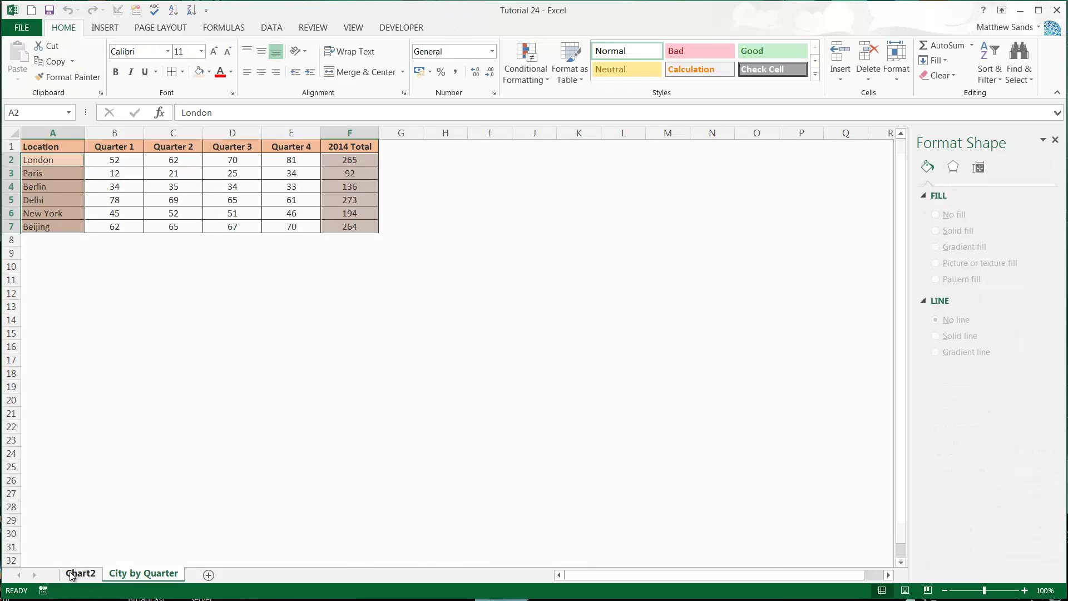
right_click(185, 363)
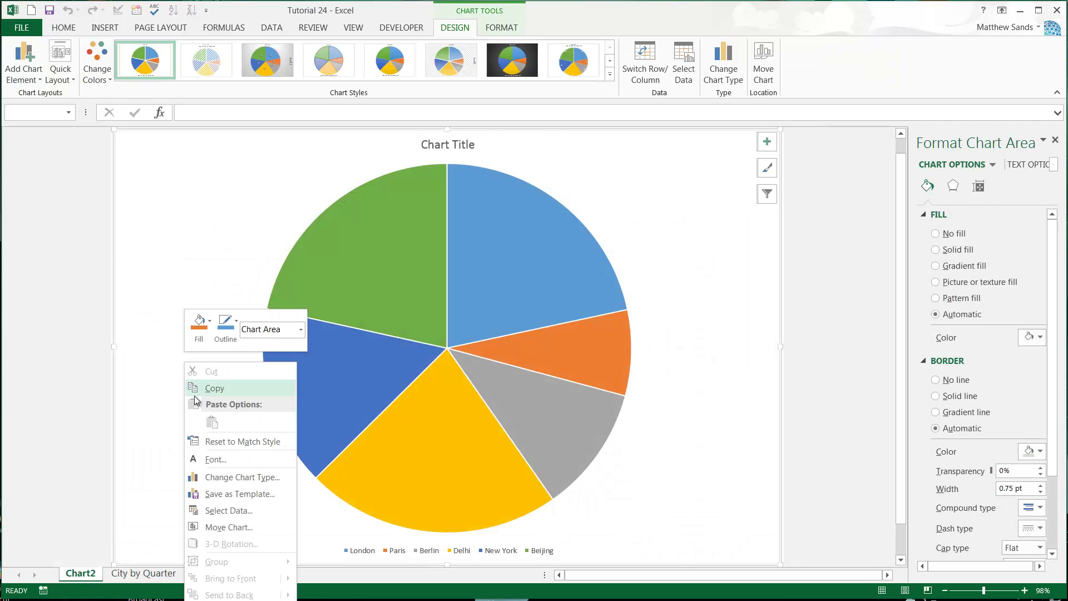
click(245, 527)
click(158, 536)
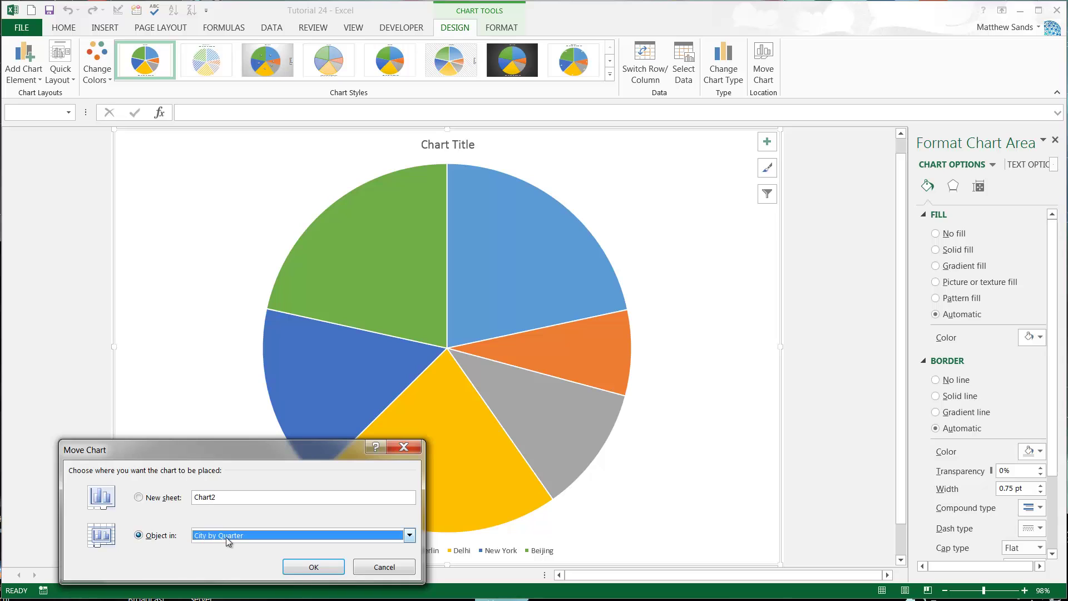
click(313, 566)
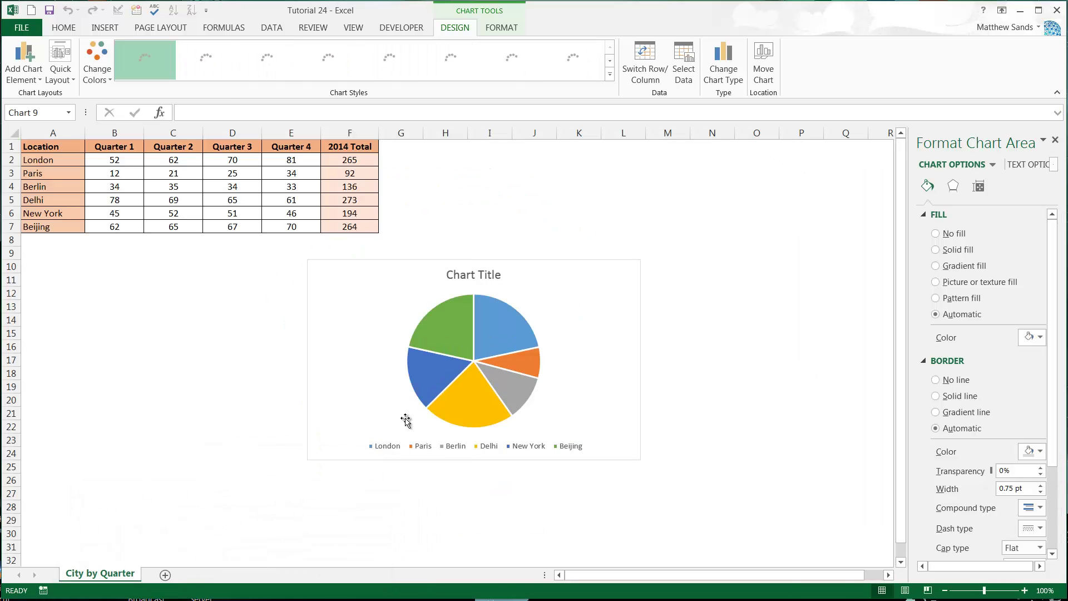
- Position the chart just beneath the table and resize it to span columns A through F
mouse_move(370, 293)
mouse_down()
mouse_move(78, 265)
mouse_move(95, 277)
mouse_move(89, 270)
mouse_up()
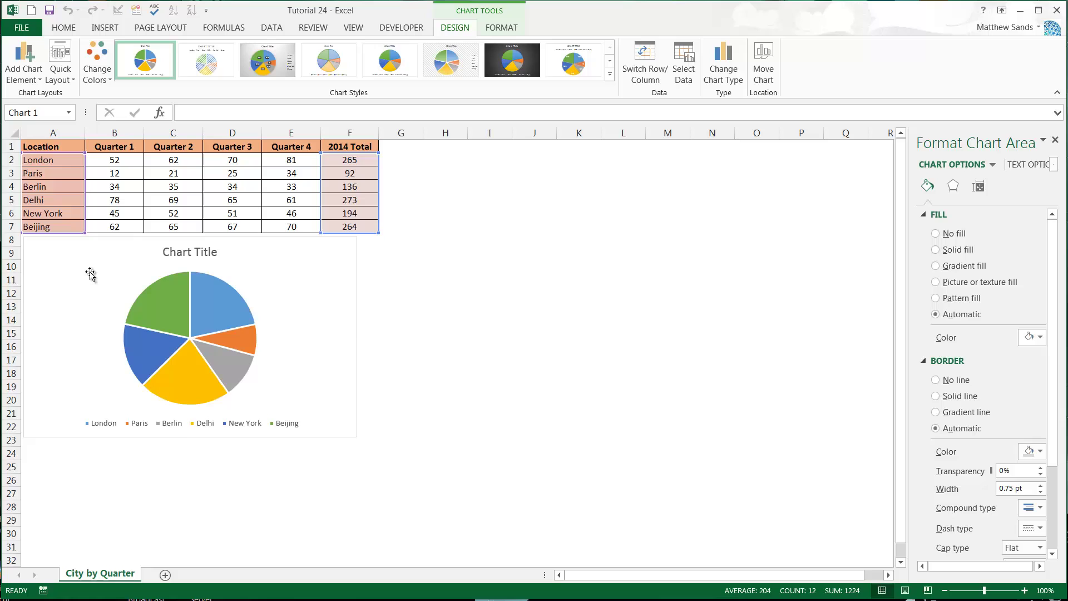
drag(358, 439, 379, 457)
click(501, 342)
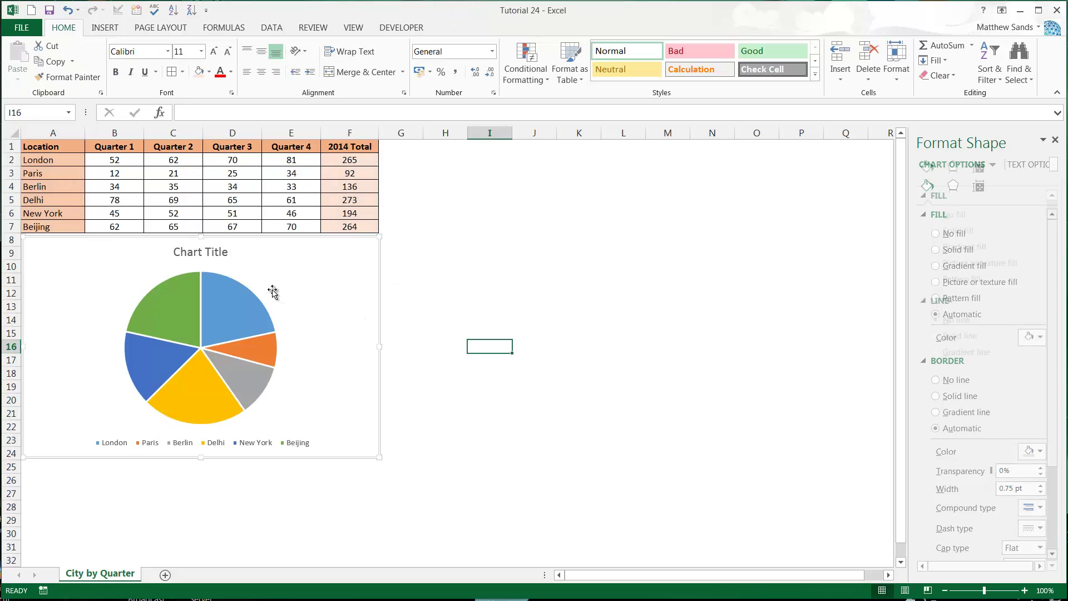
click(279, 278)
click(221, 256)
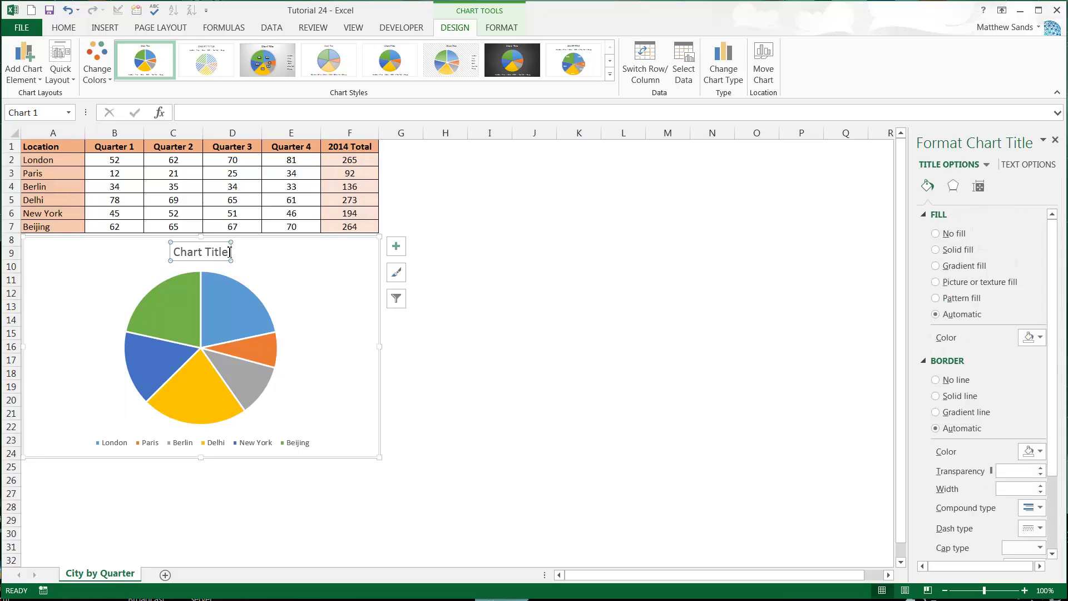
- Overwrite the 'Chart Title' placeholder with 'Sales Totals 2014 - Split by Location'
click(225, 255)
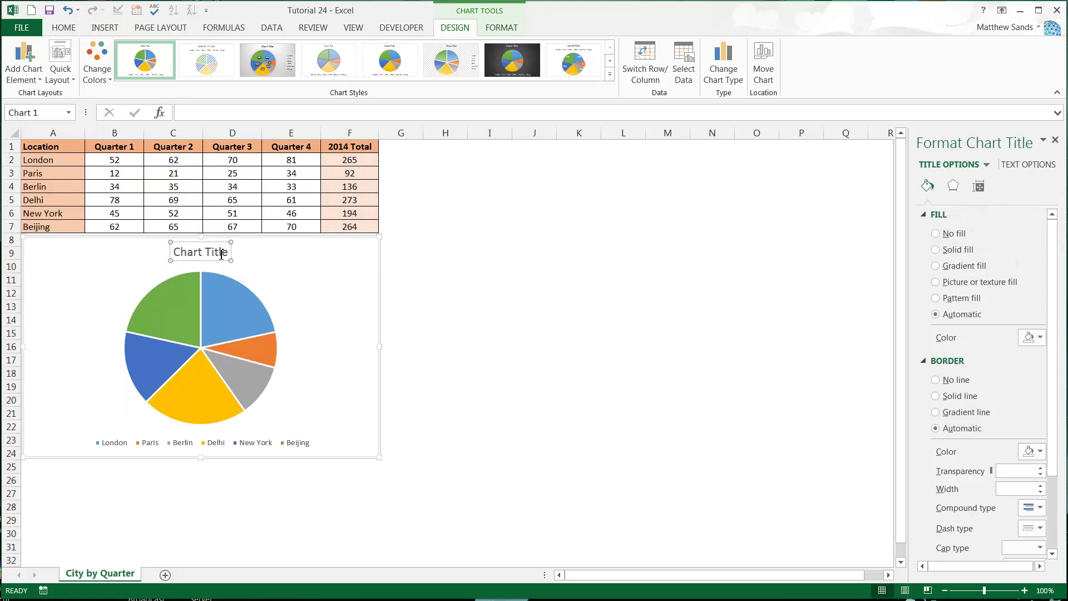
drag(229, 253, 168, 253)
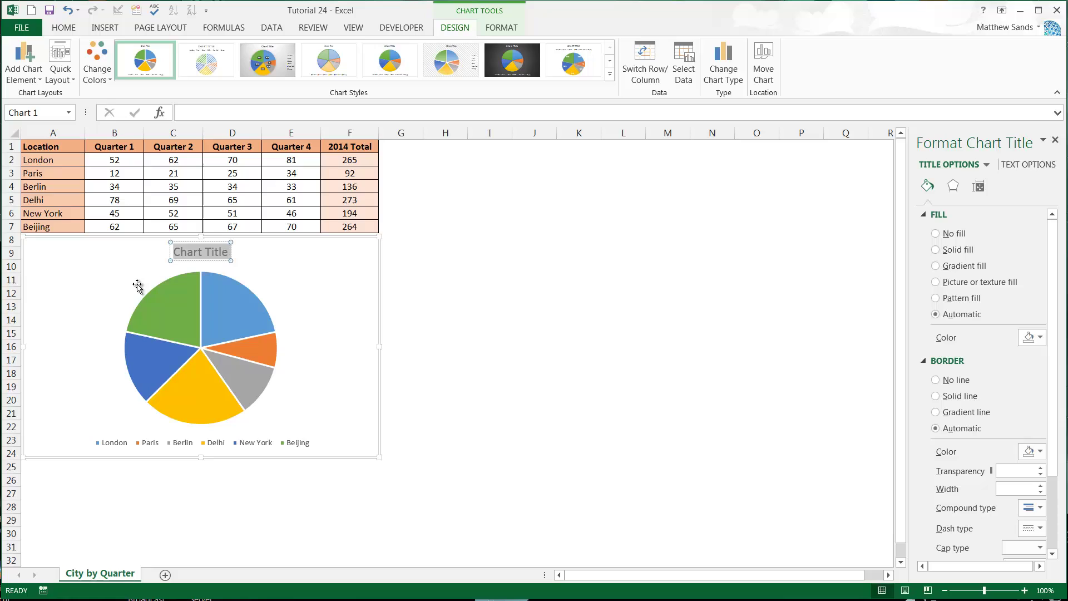
text(Sales by)
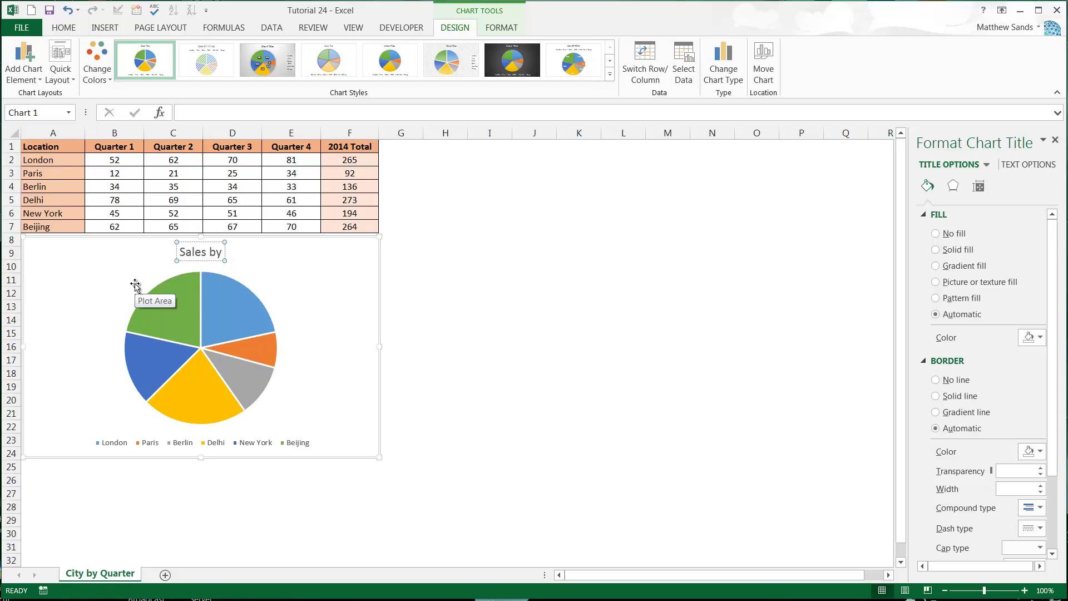
key(BackSpace)
key(BackSpace)
key(BackSpace)
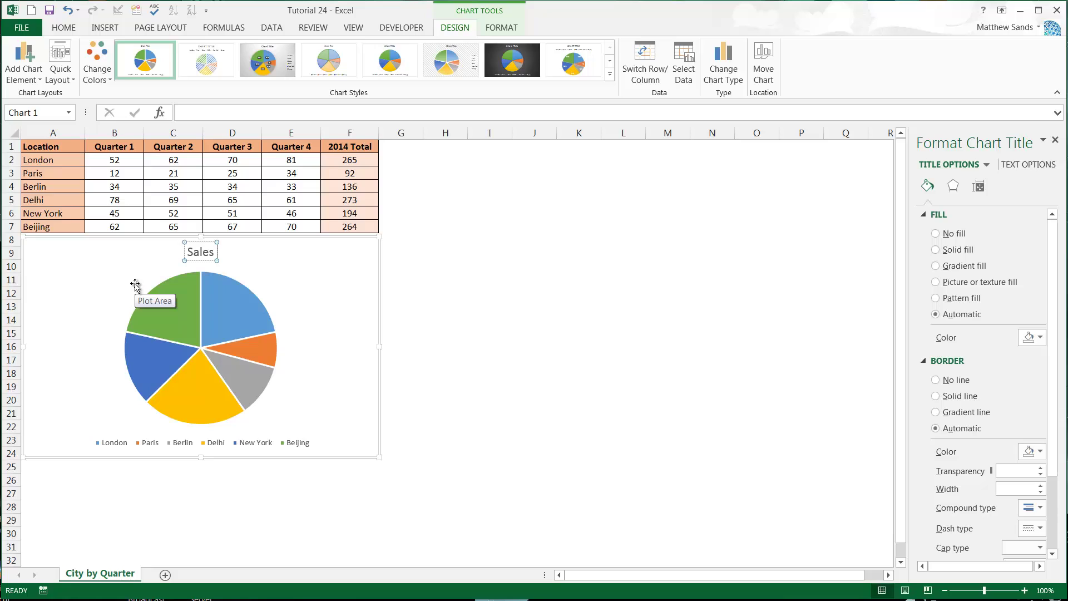
text(Total)
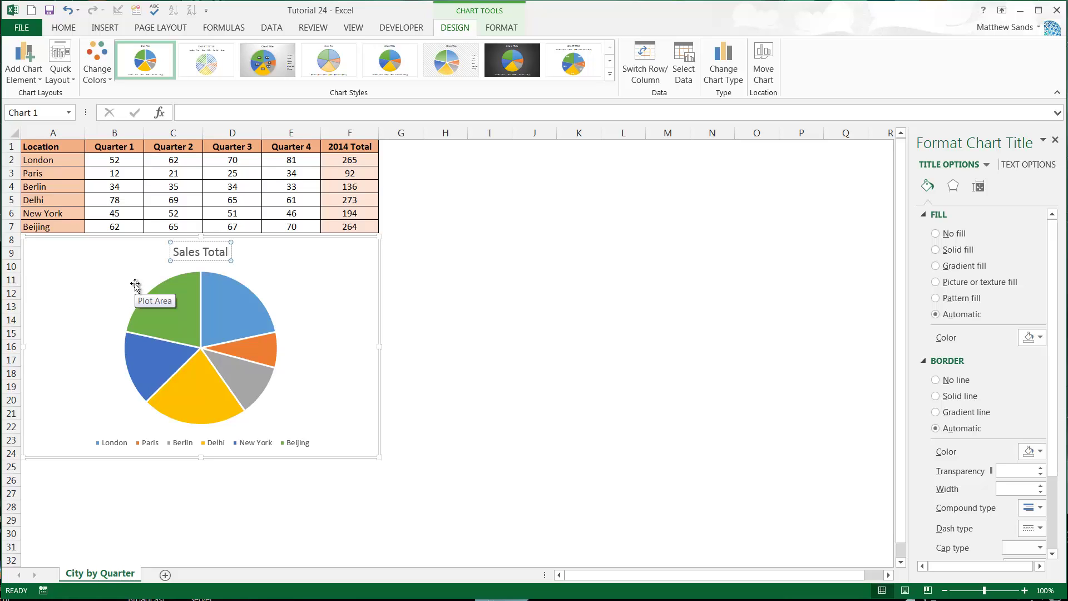
text(s)
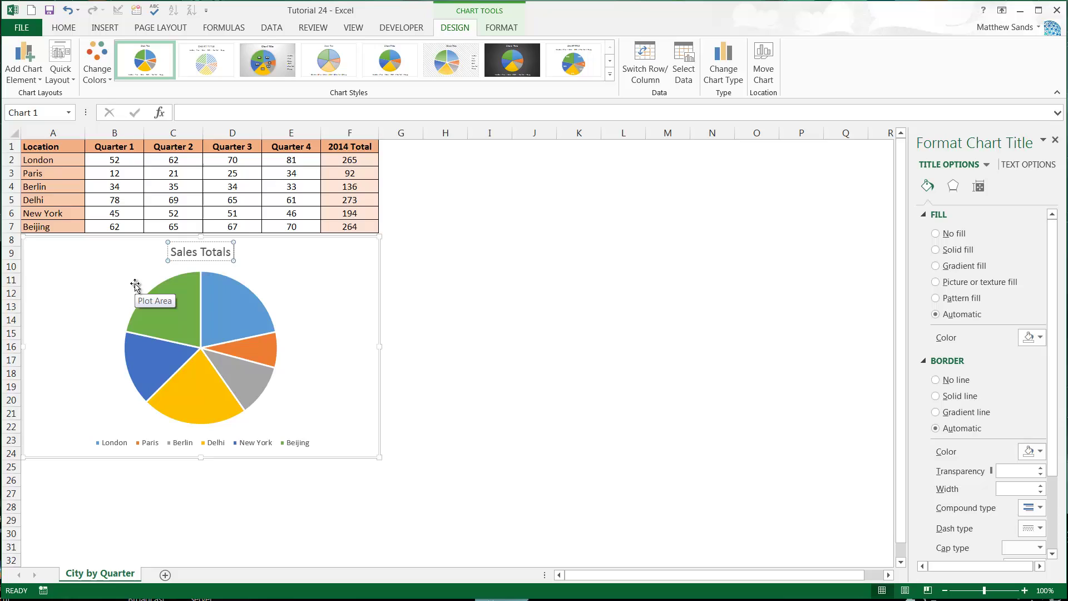
text(2014)
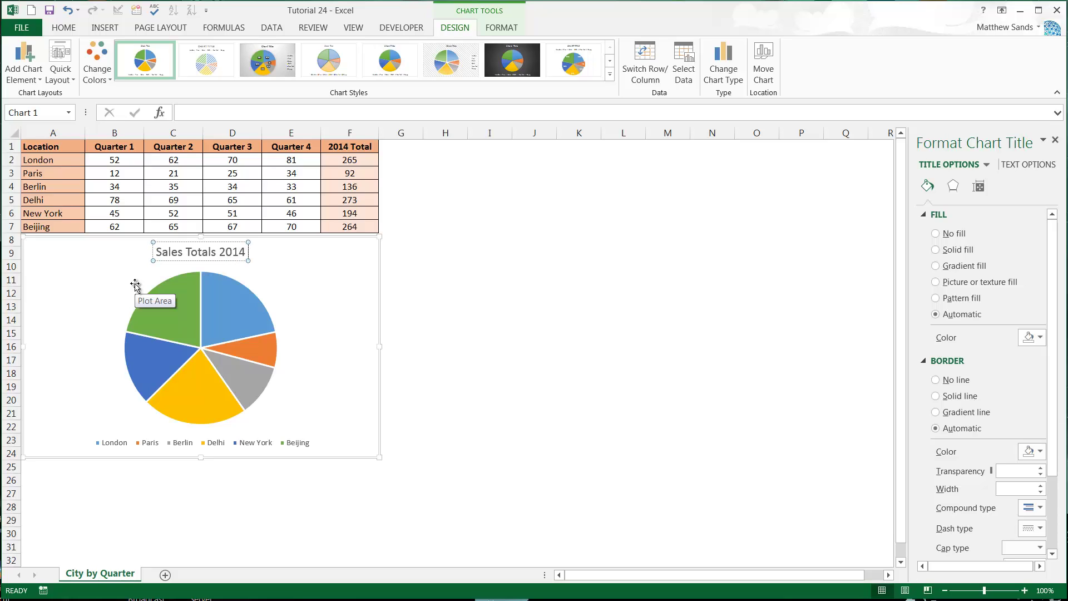
text( - Split by)
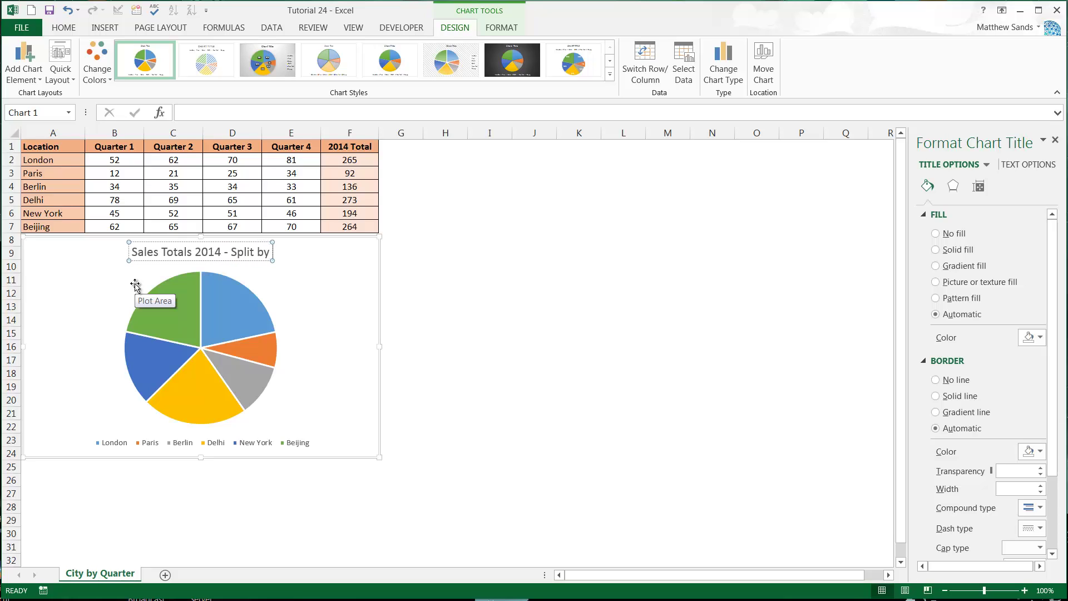
text( Location)
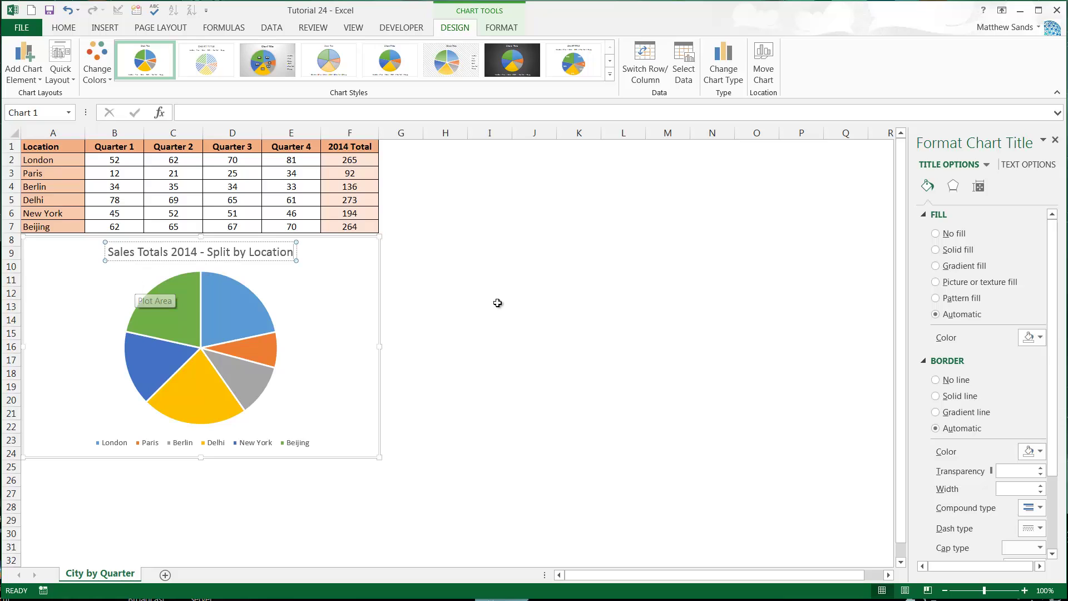
click(543, 298)
click(324, 276)
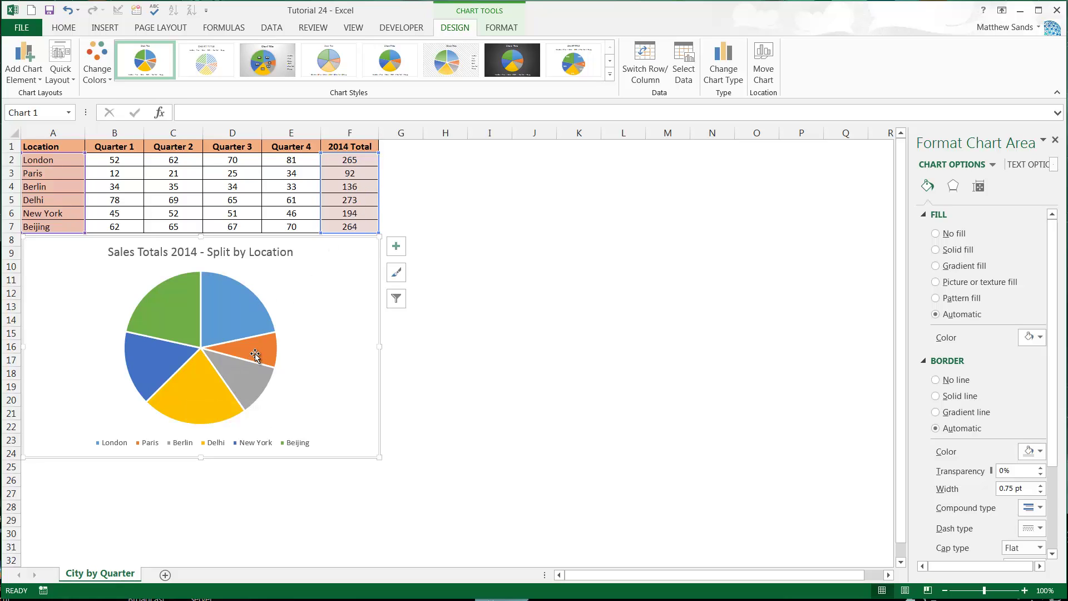
mouse_move(255, 355)
mouse_move(251, 383)
mouse_move(201, 381)
mouse_move(220, 316)
mouse_move(174, 315)
mouse_move(157, 368)
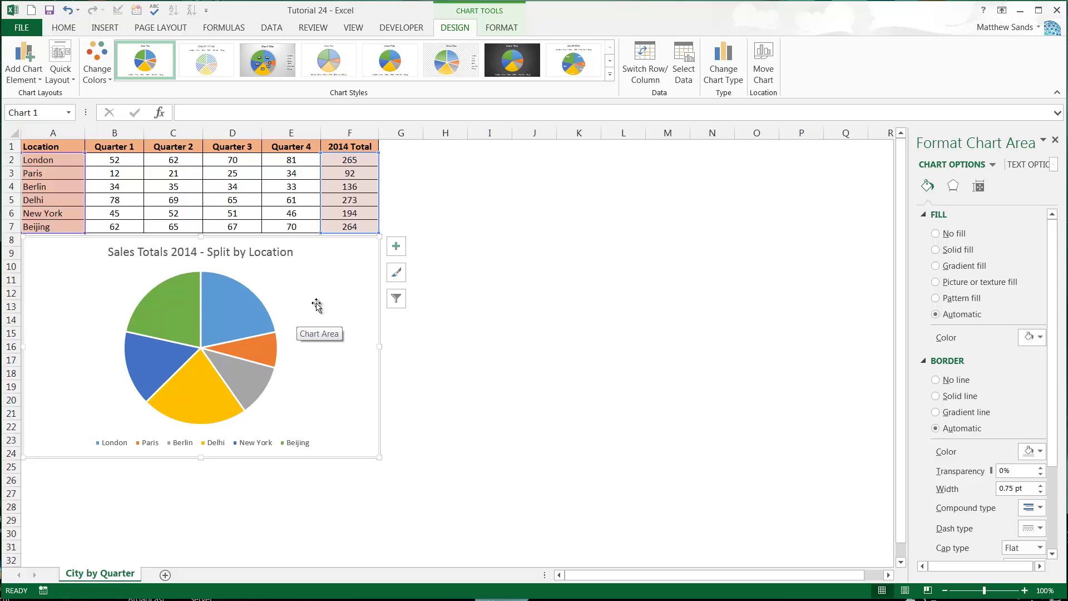
- Filter London out of the pie via Chart Filters, then re-include it so all six cities show
click(396, 296)
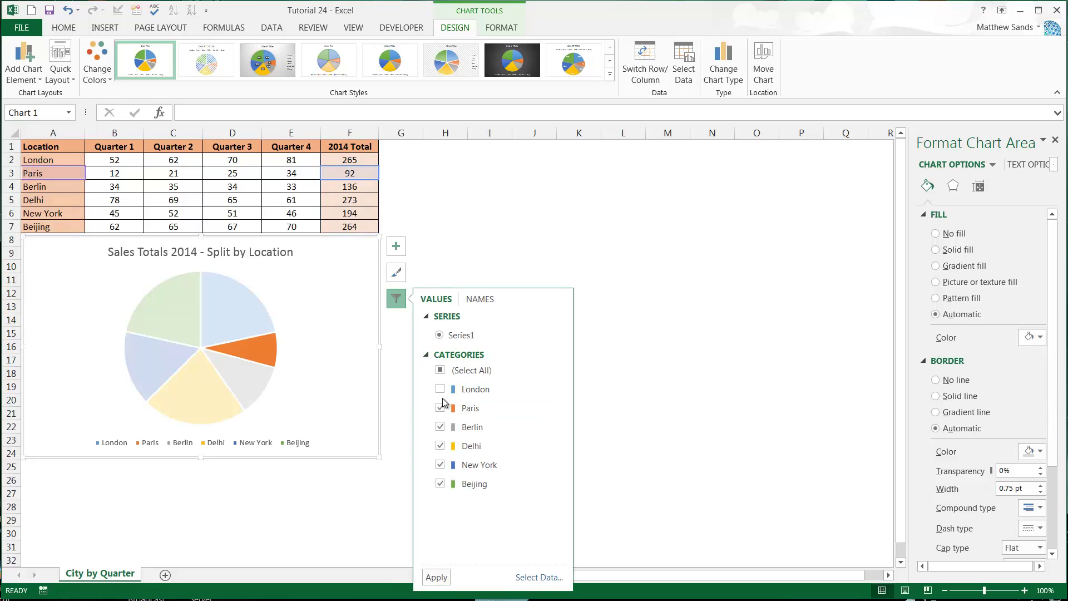
click(436, 577)
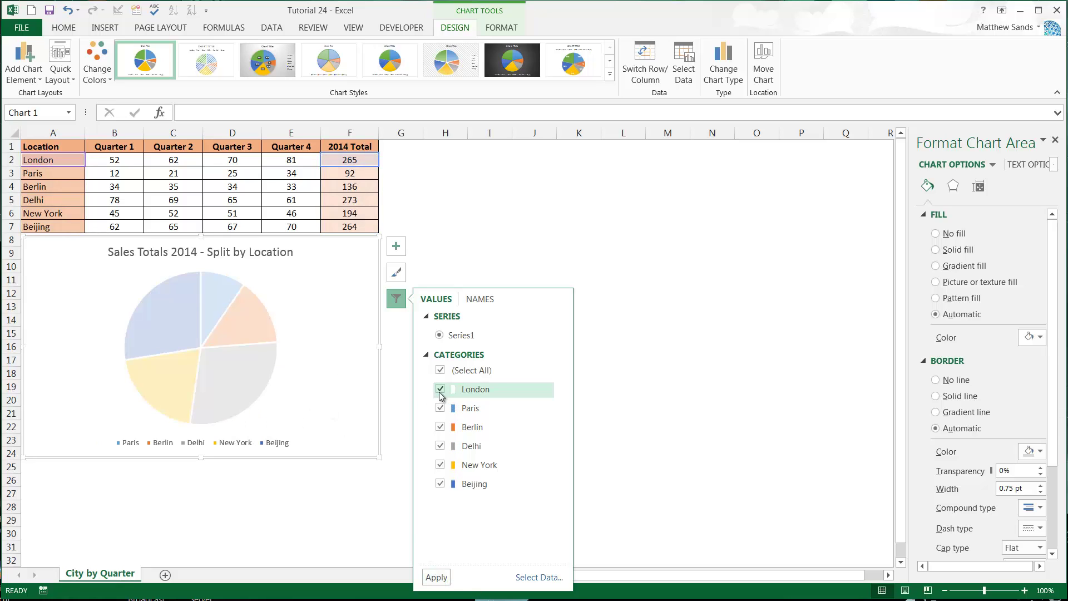
click(440, 389)
click(437, 578)
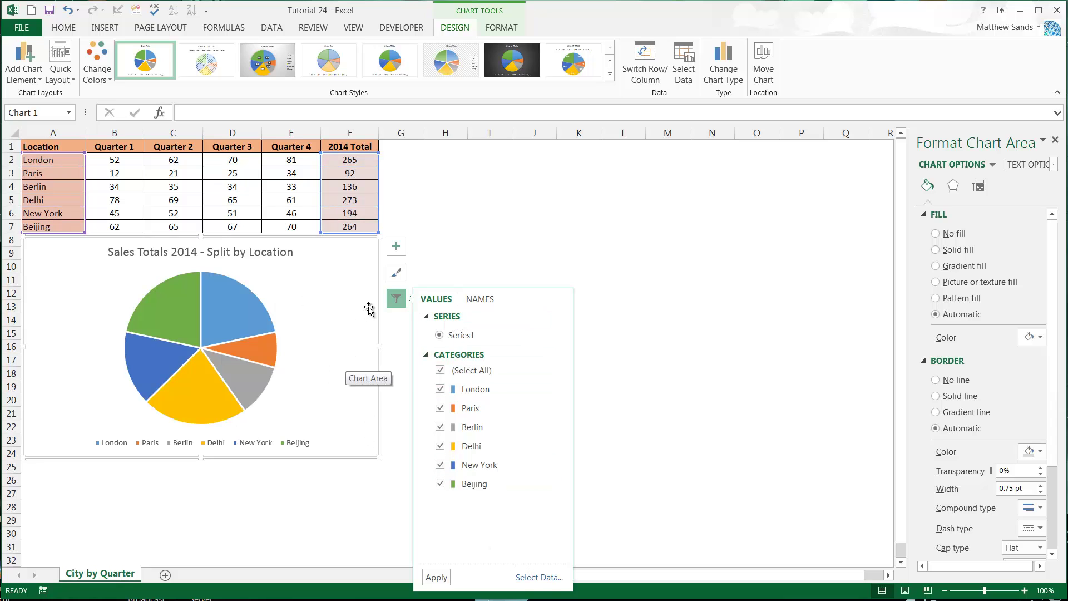
- Apply the first Colorful multicolour palette to the pie slices
click(398, 273)
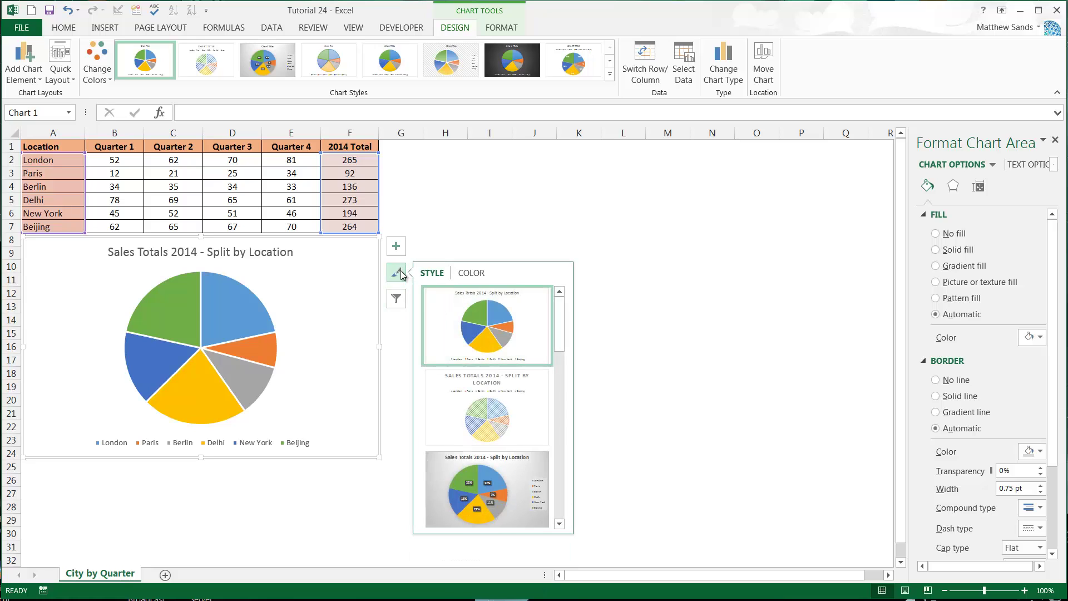
click(478, 275)
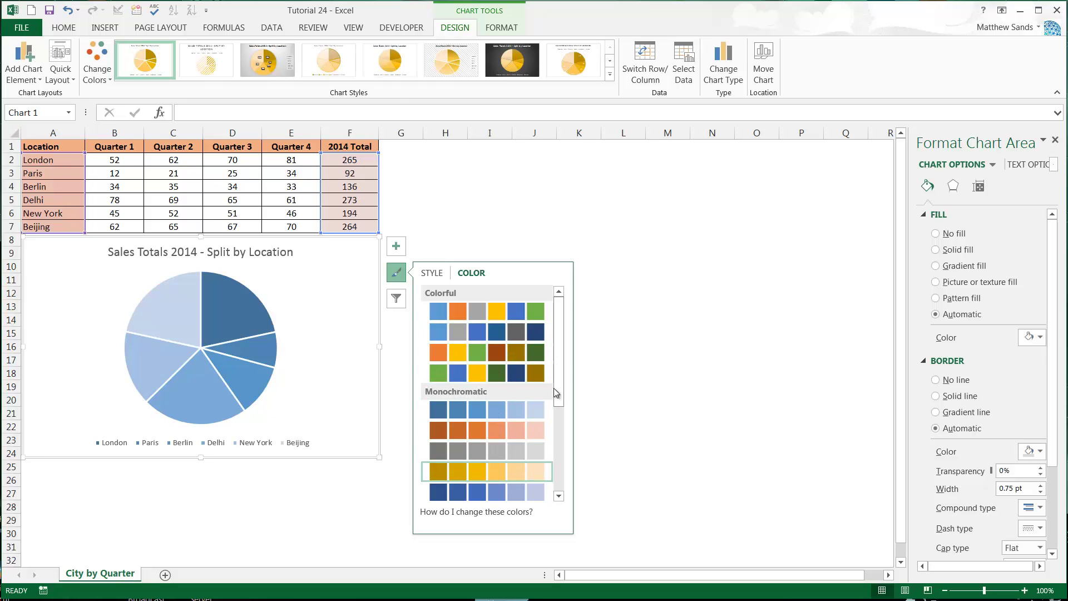
drag(557, 388, 558, 482)
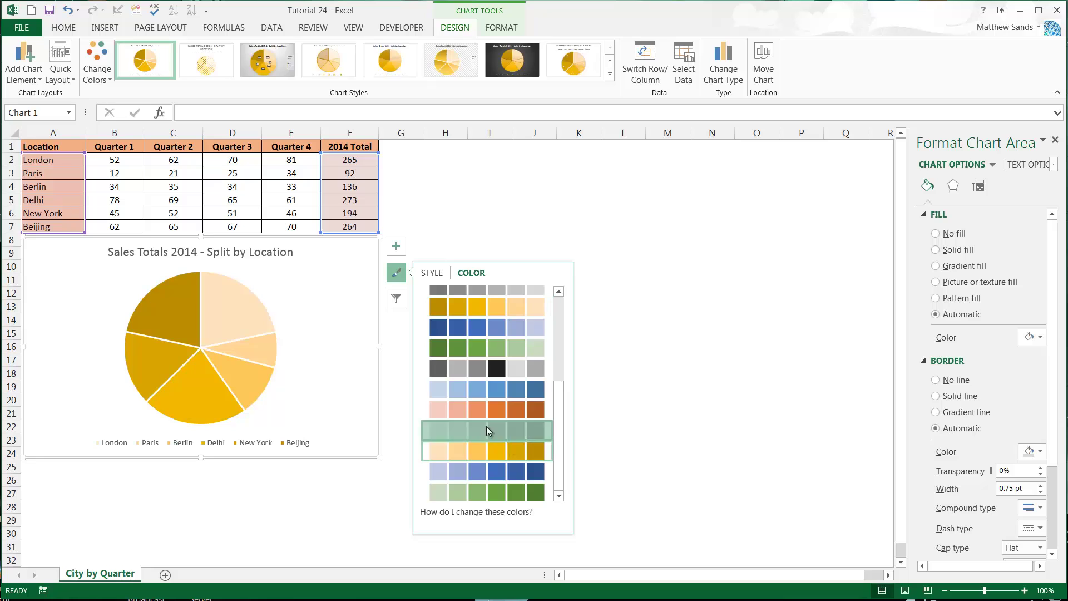
drag(554, 422, 557, 326)
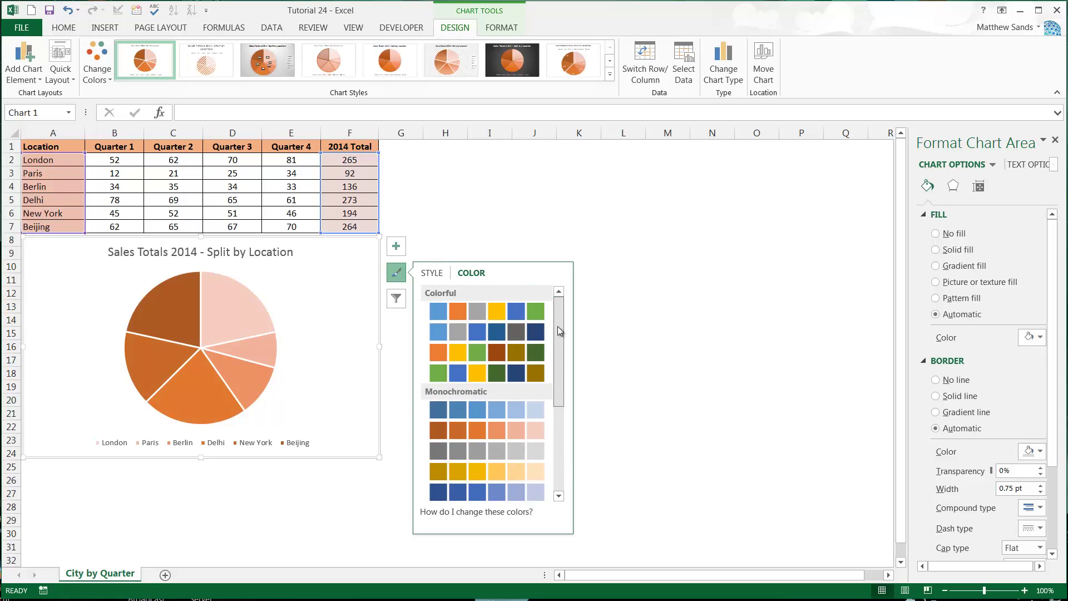
click(497, 331)
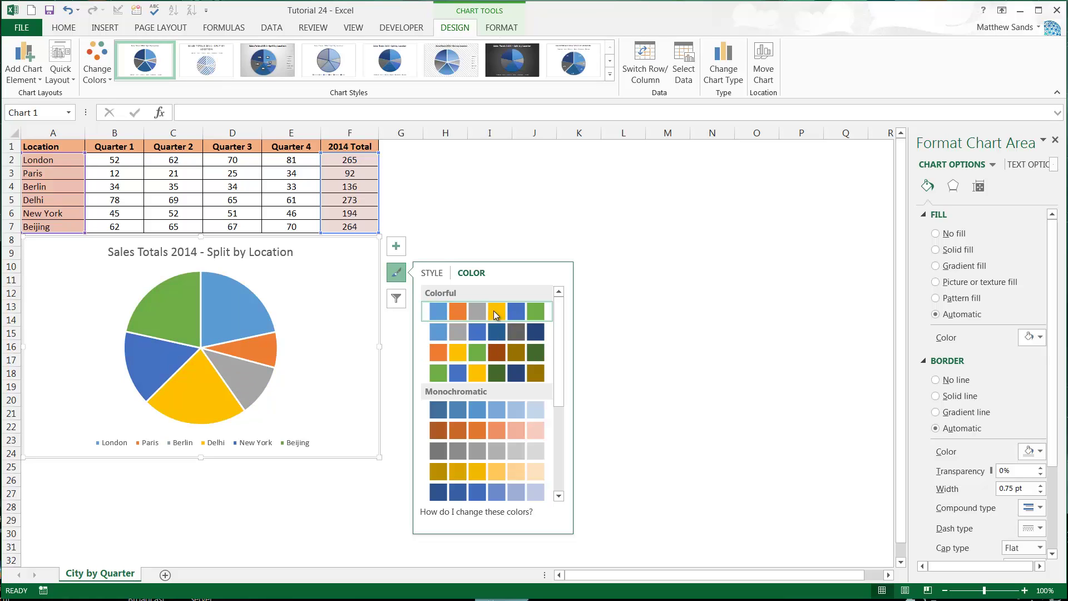
click(494, 310)
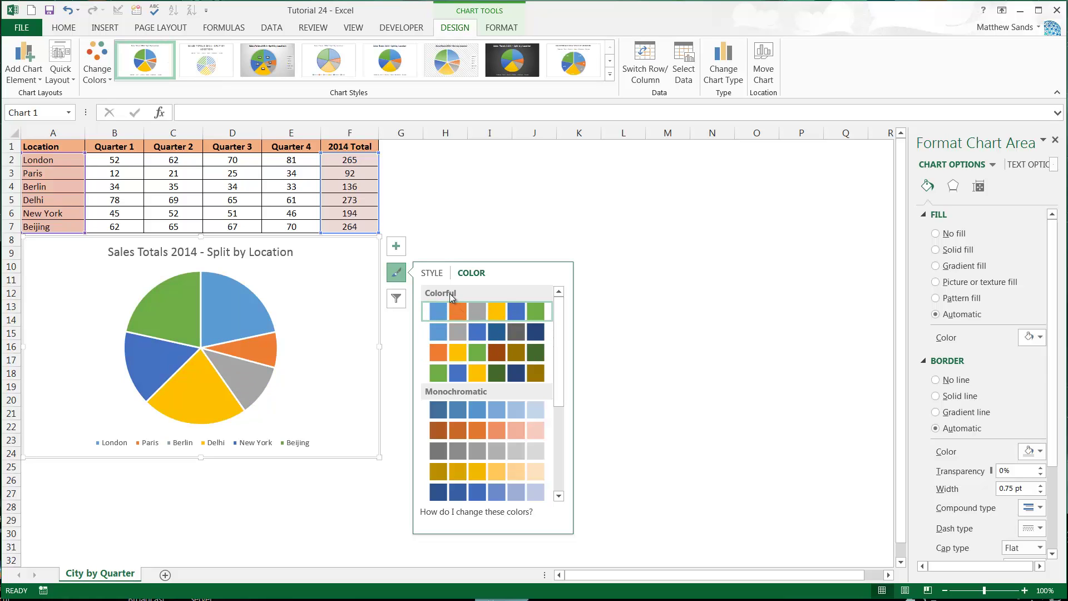
- Try the third chart style, then settle on the first style with percentage labels and bottom legend
click(431, 273)
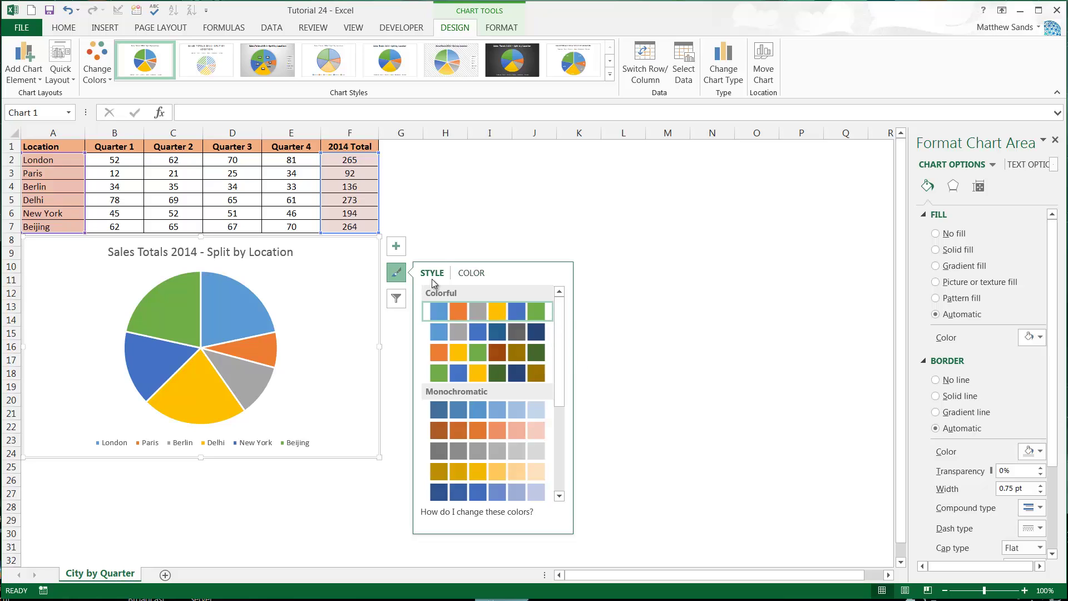
click(512, 490)
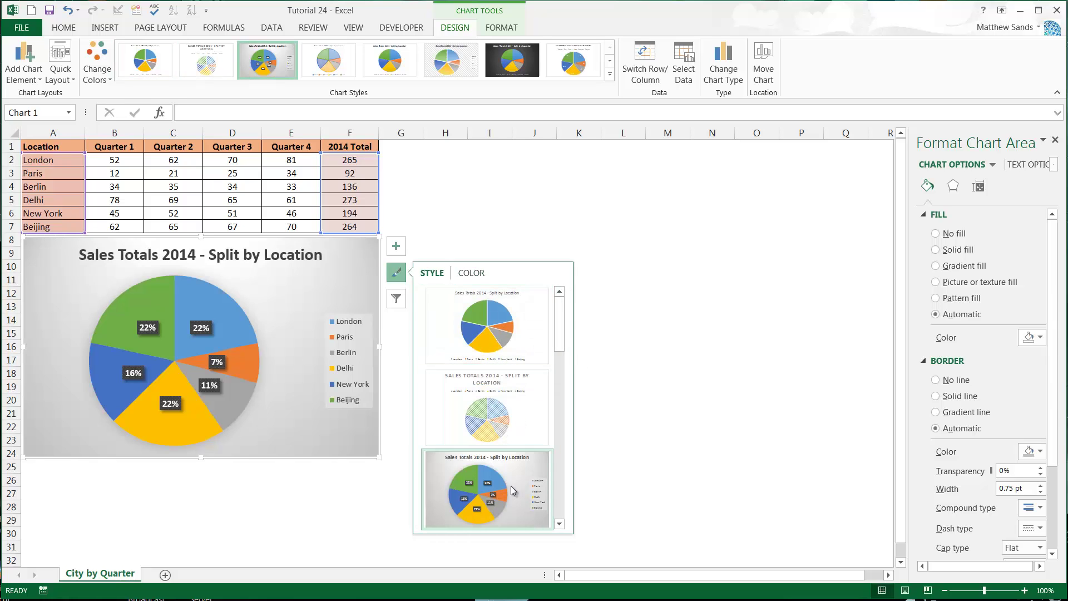
click(528, 330)
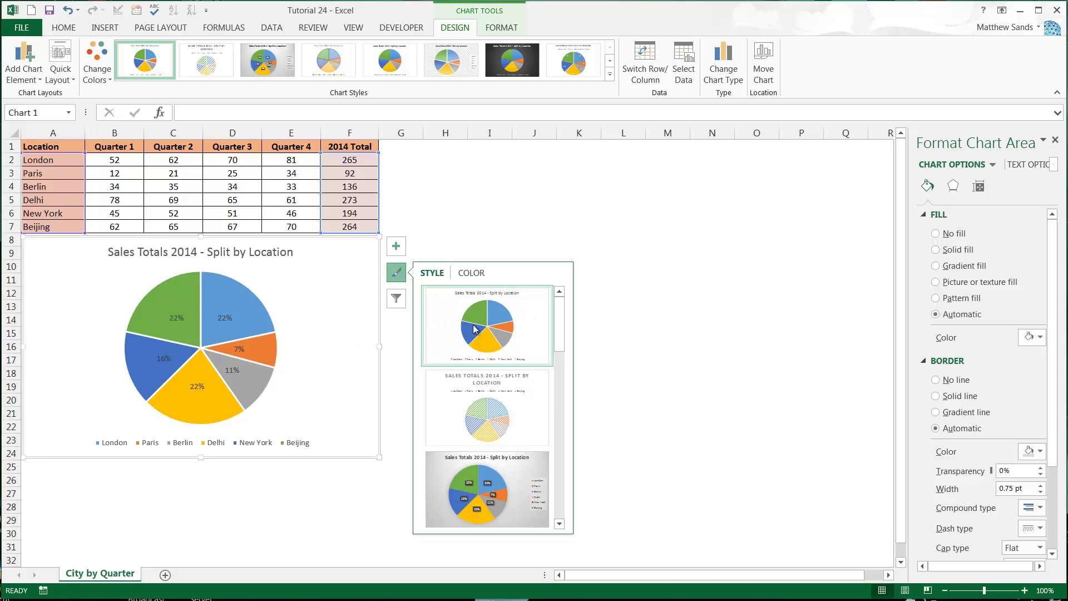
- Turn off Data Labels and toggle Chart Title and Legend off and back on, leaving the legend at right
click(396, 249)
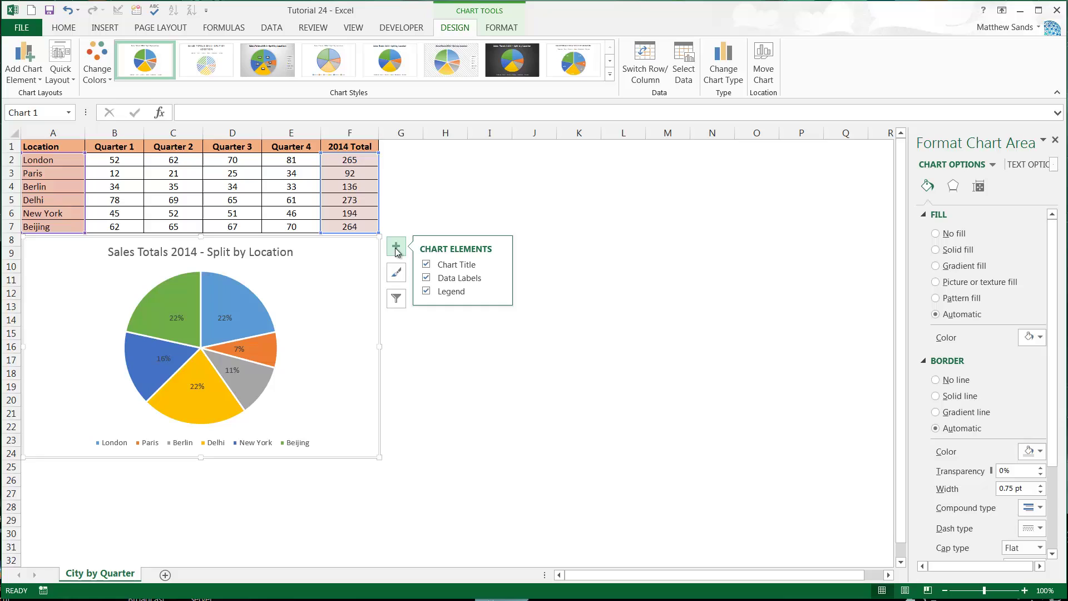
click(426, 276)
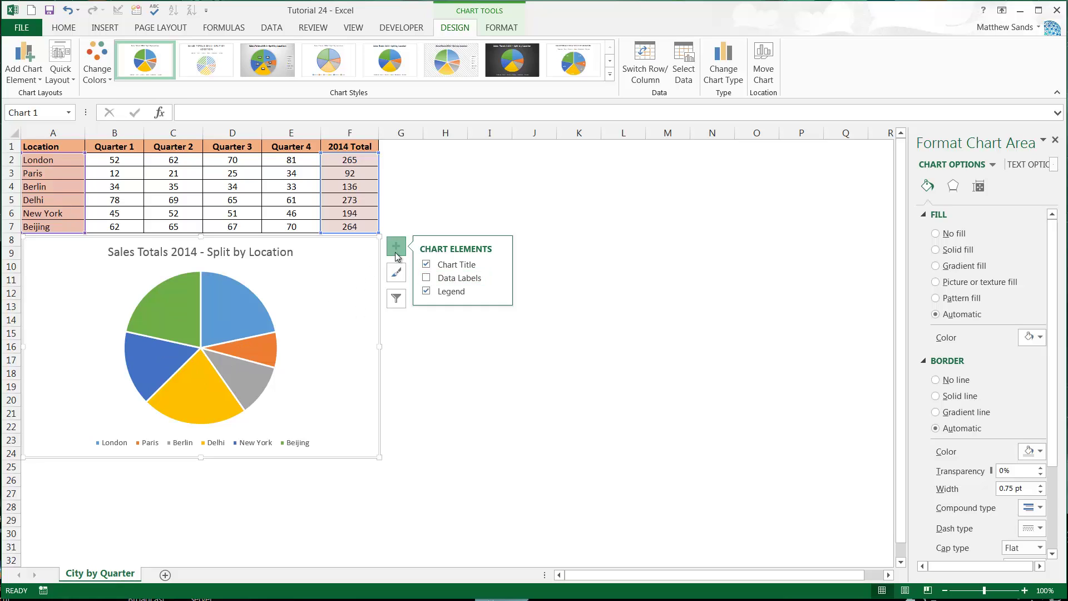
click(426, 265)
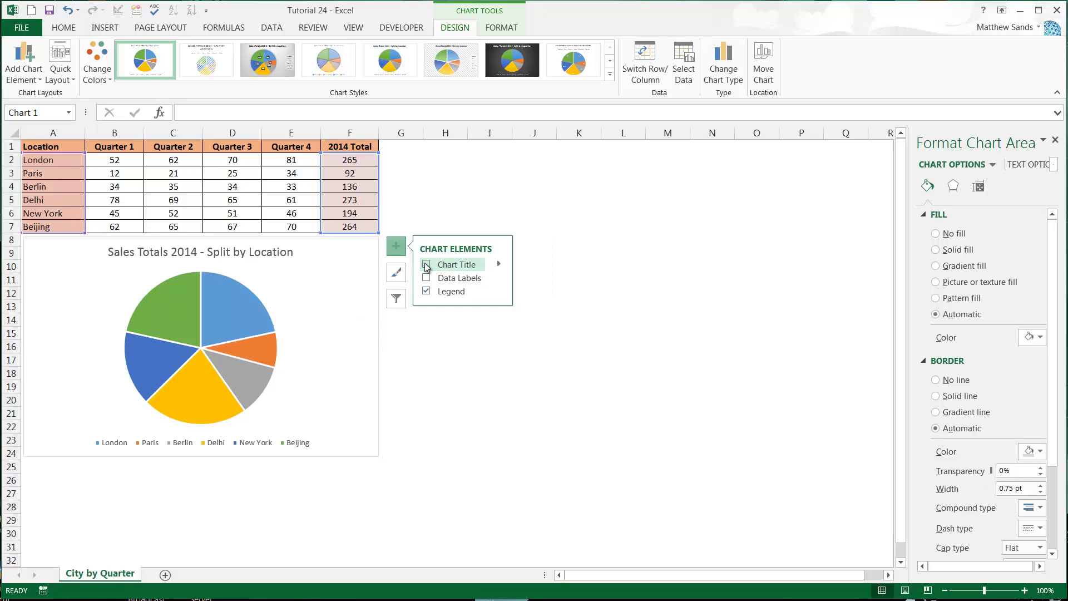
click(427, 292)
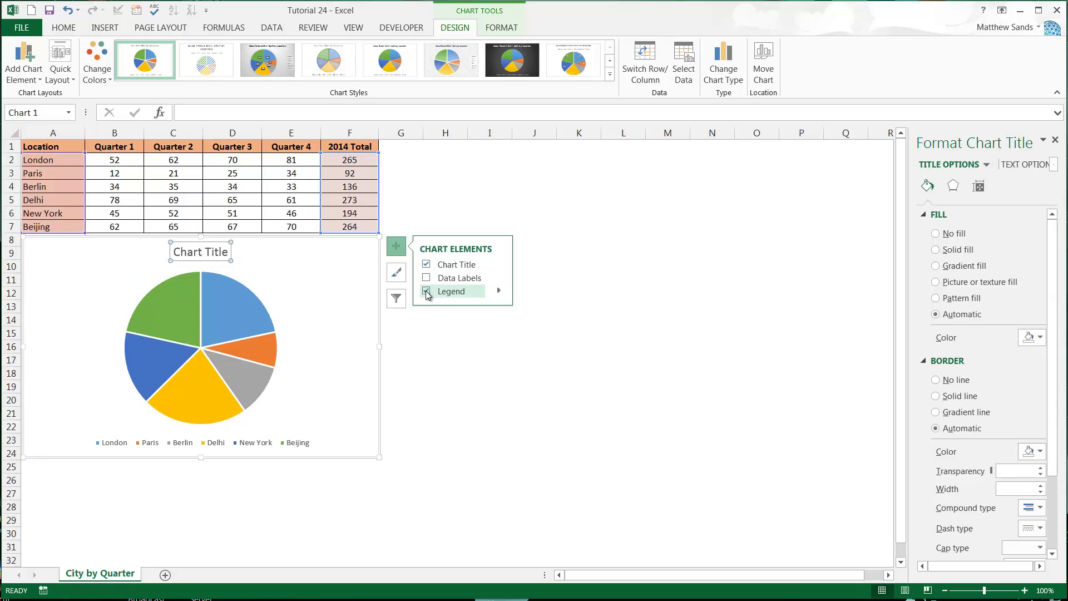
click(427, 292)
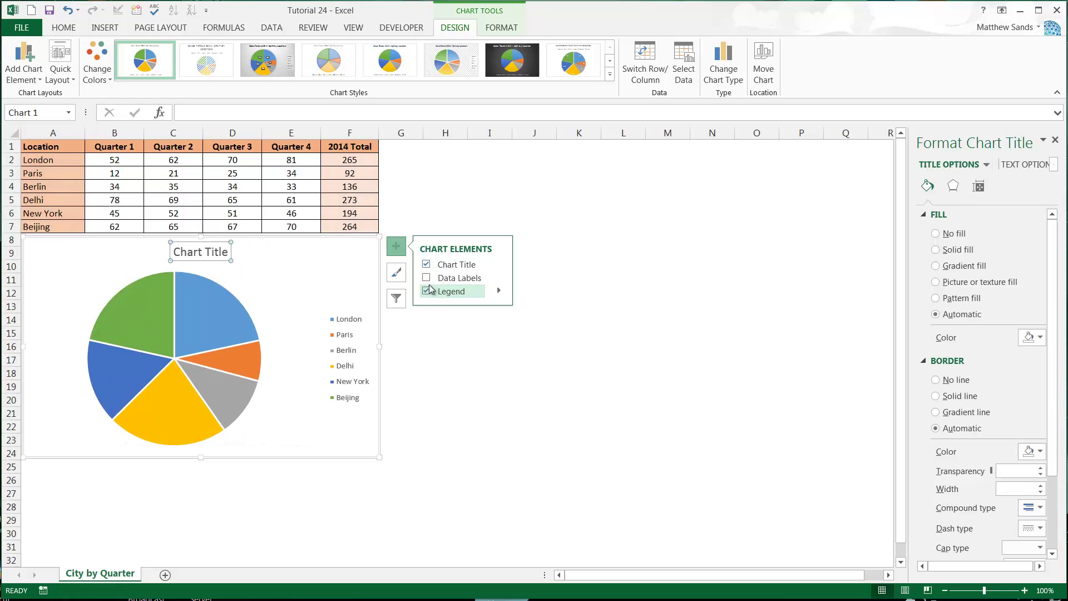
click(427, 292)
click(427, 292)
click(427, 266)
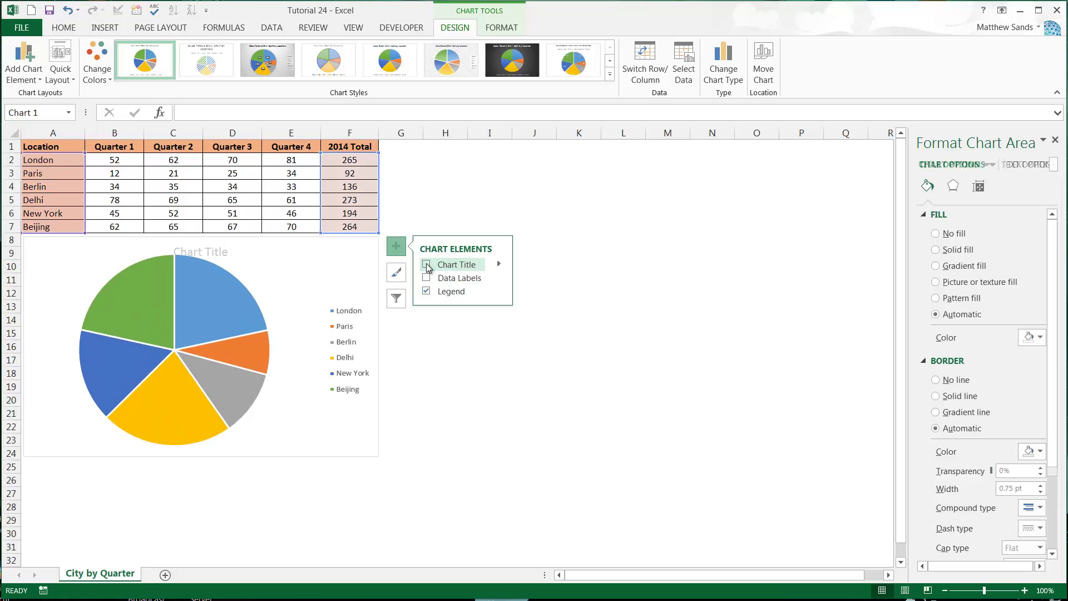
click(427, 266)
click(227, 253)
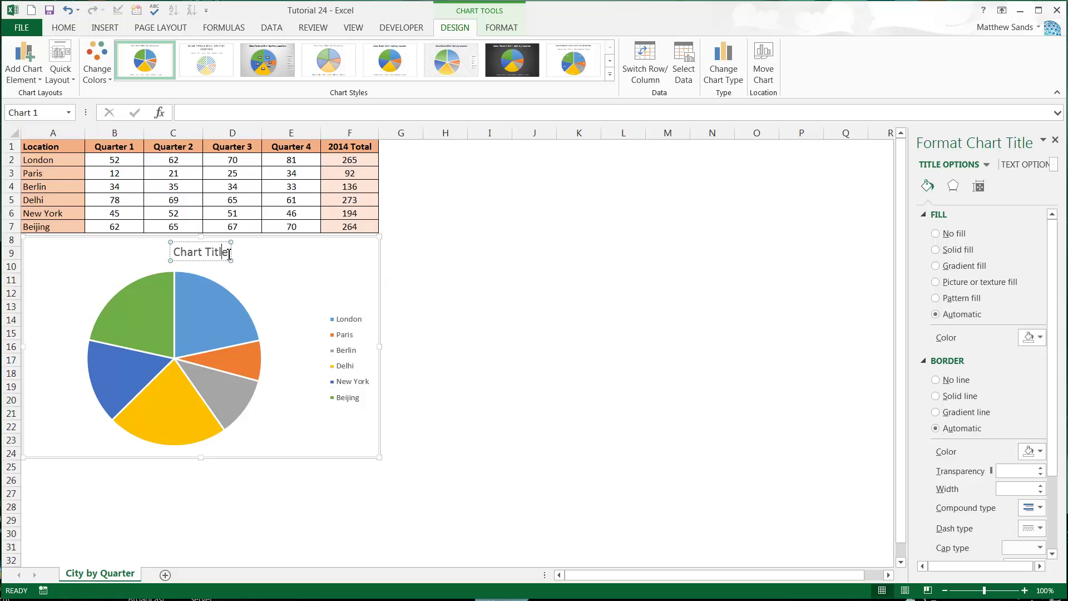
drag(229, 253, 187, 254)
- Delete the pie chart's title
click(216, 257)
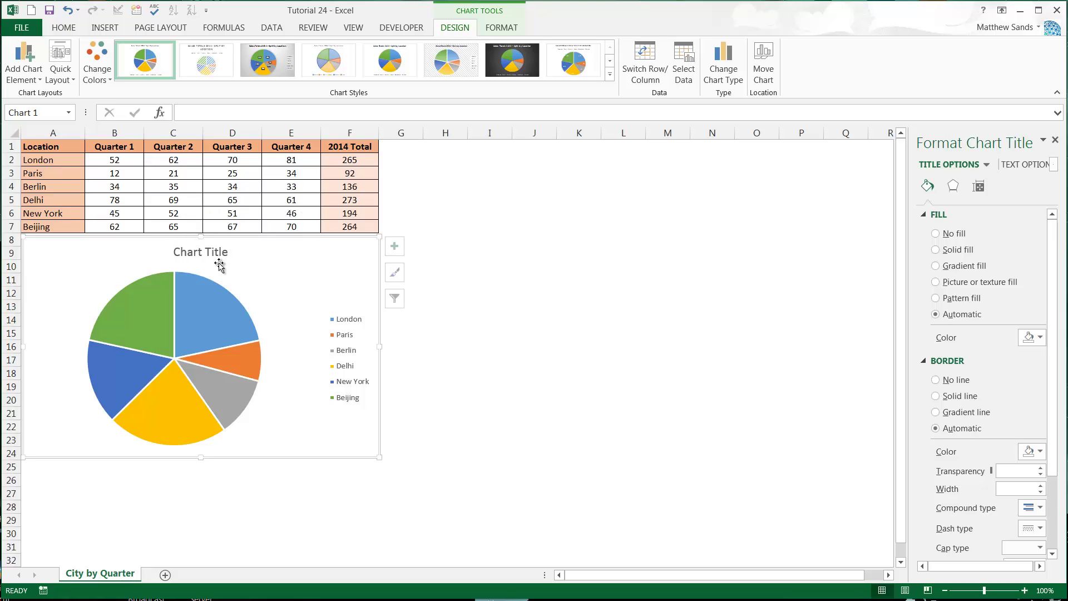
click(216, 255)
right_click(216, 254)
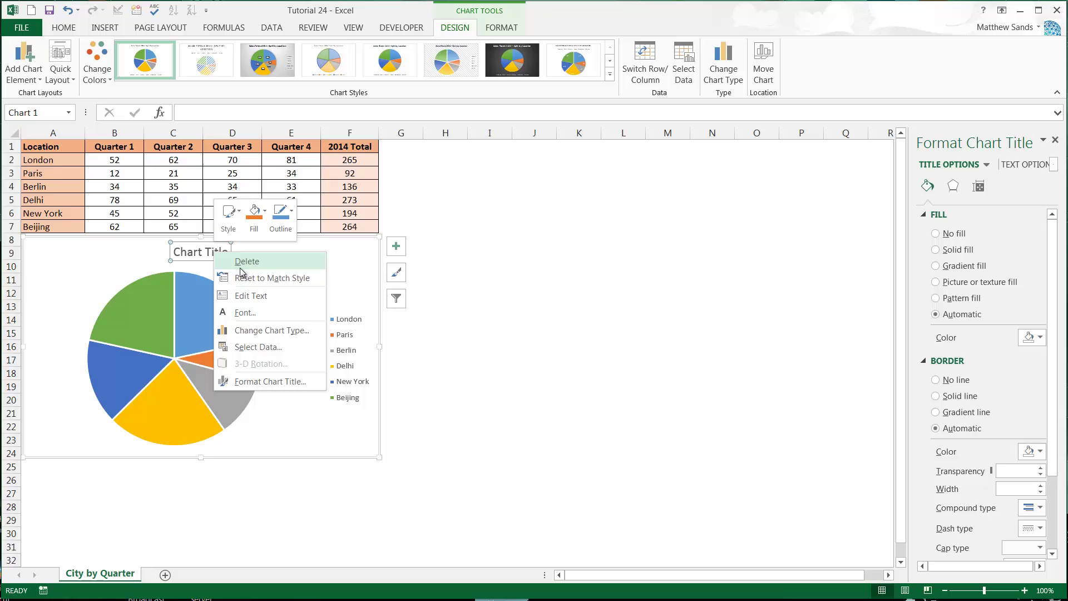
click(242, 260)
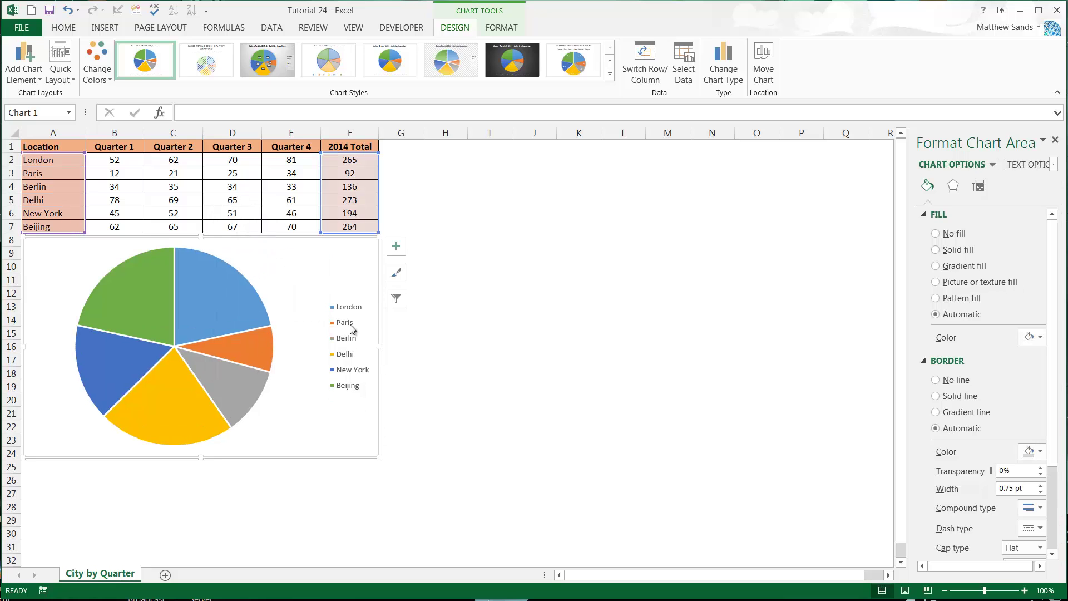
- Turn on Data Labels so the slices show 265, 92, 136, 273, 194 and 264
right_click(351, 327)
click(307, 296)
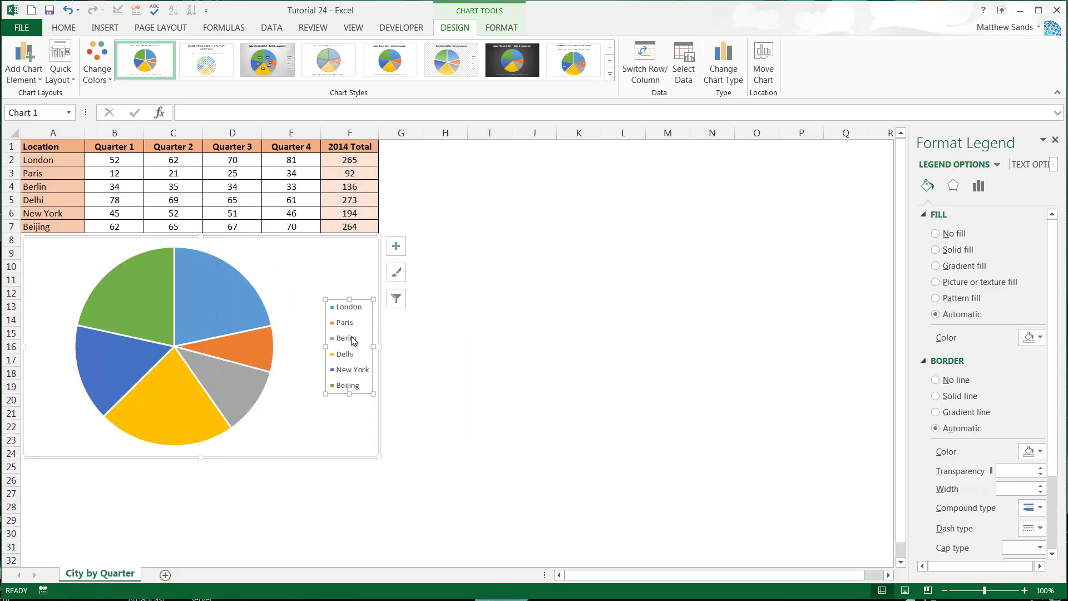
click(329, 267)
click(396, 246)
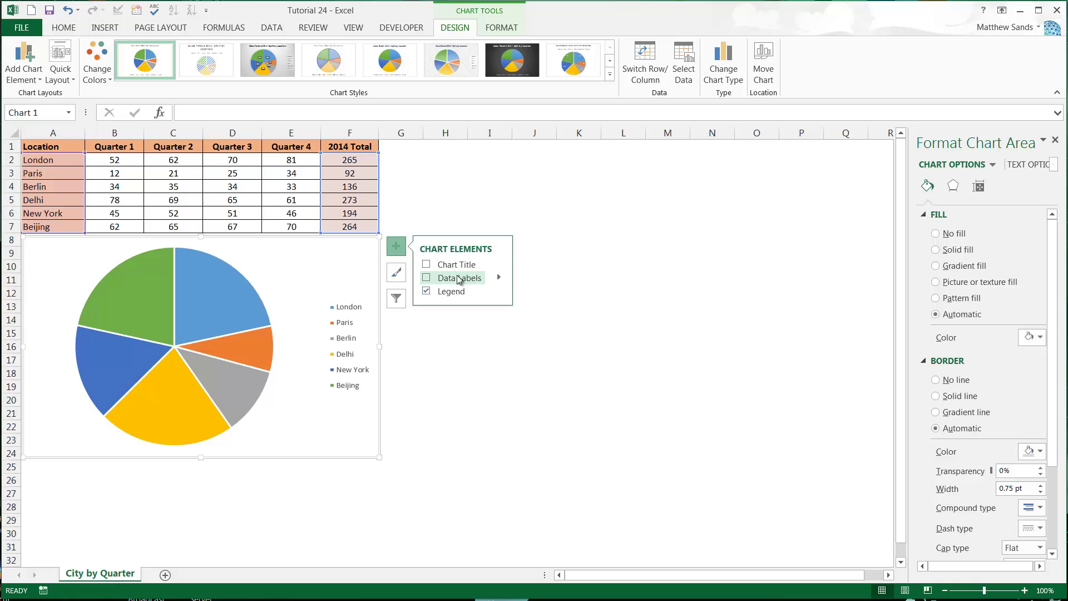
click(427, 278)
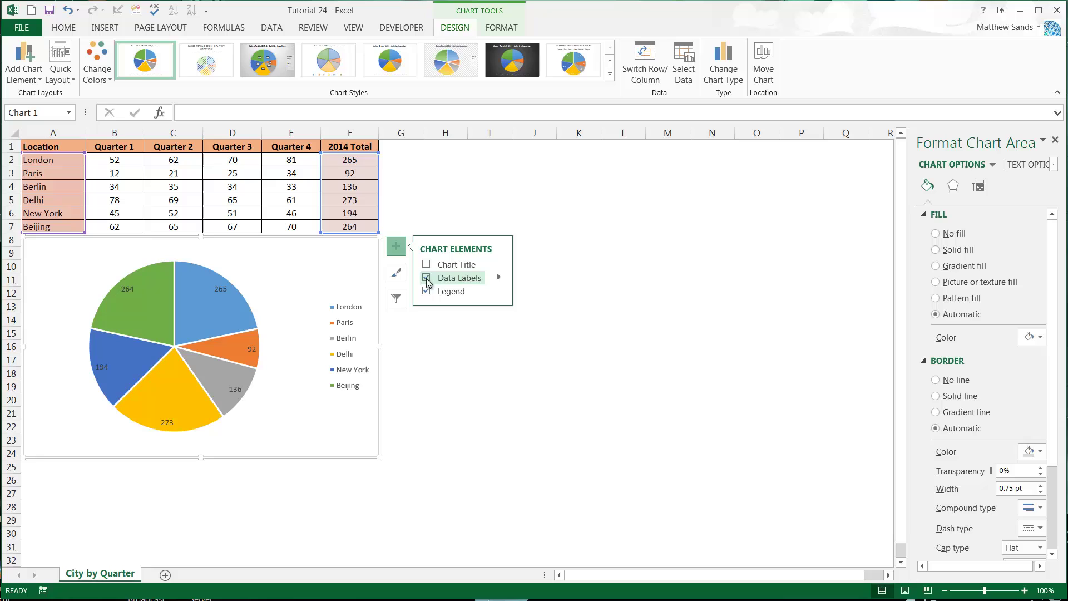
click(427, 278)
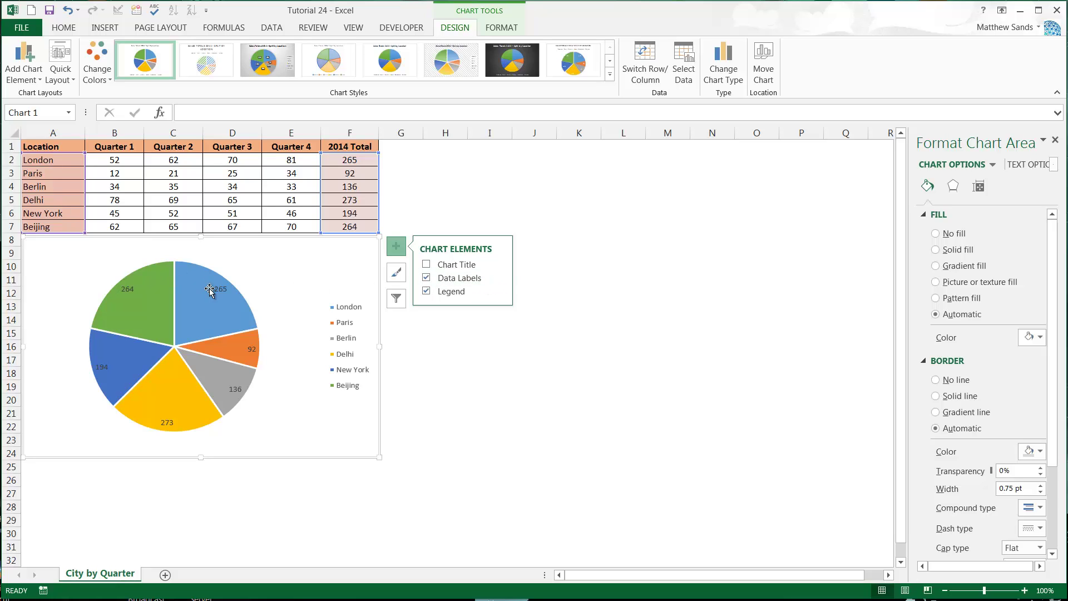
- Switch slice labels from Value to Category Name at Outside End, and delete the legend
click(497, 278)
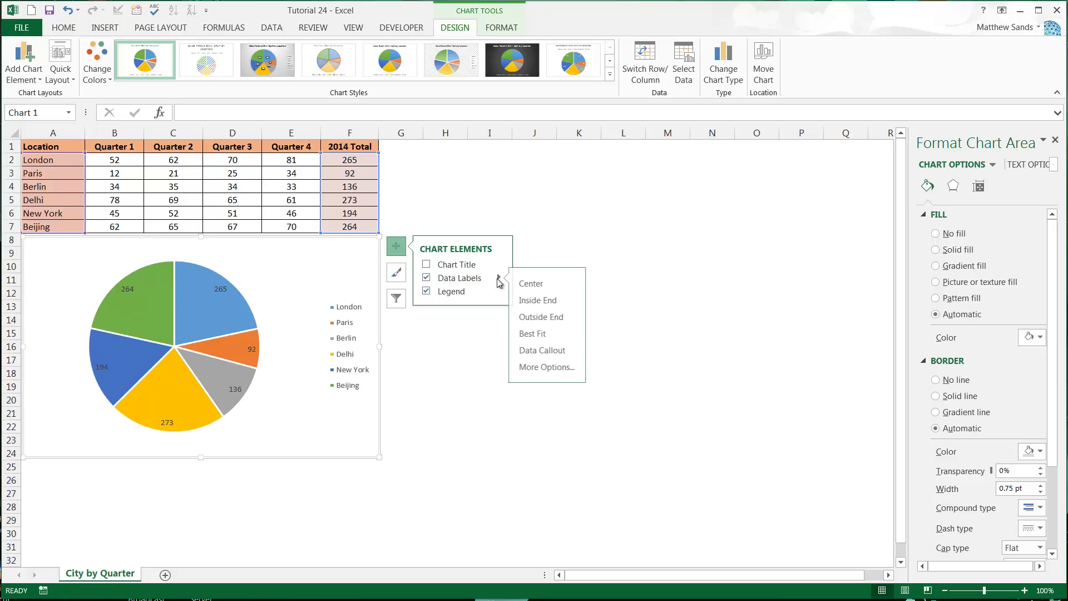
click(551, 369)
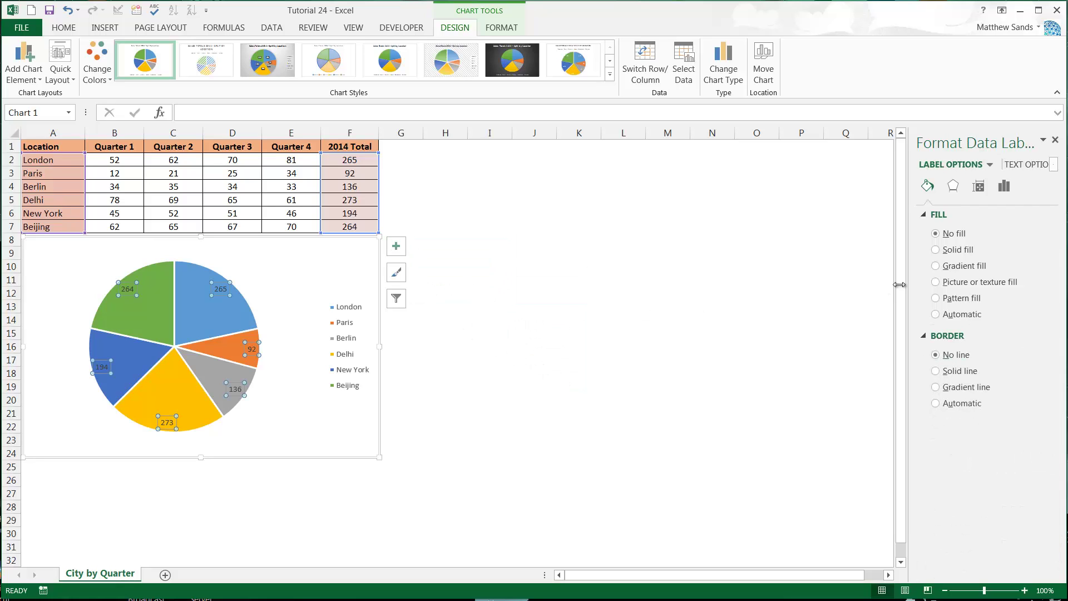
click(1002, 188)
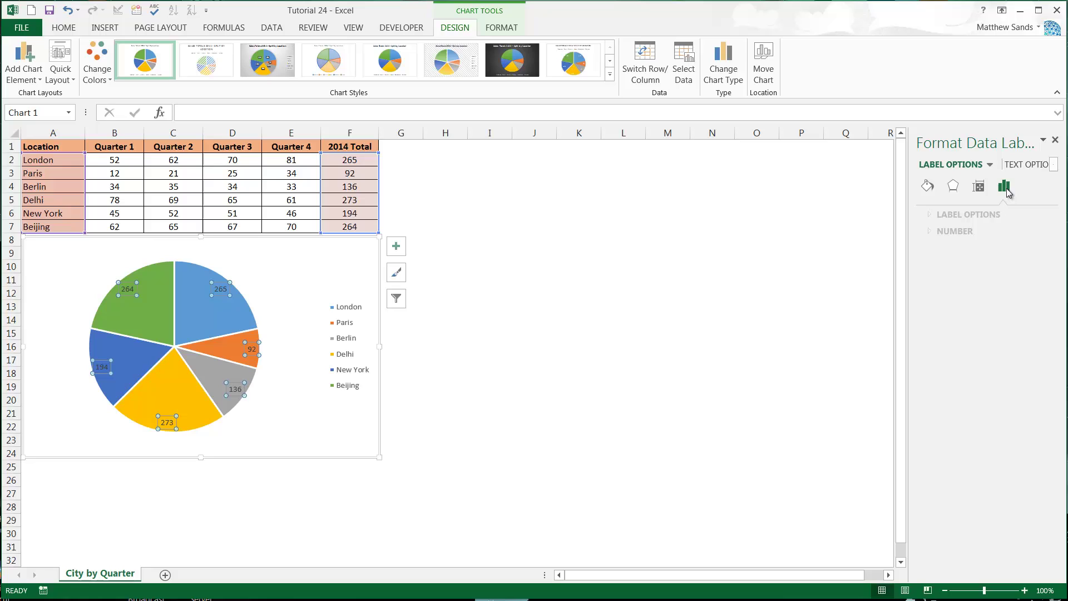
click(949, 214)
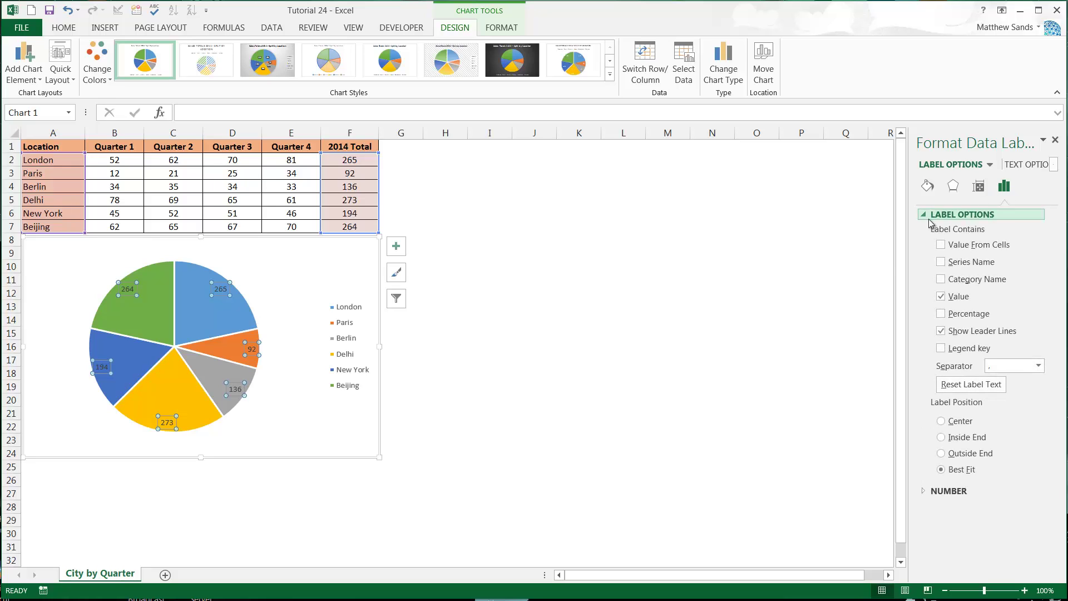
click(940, 297)
click(940, 280)
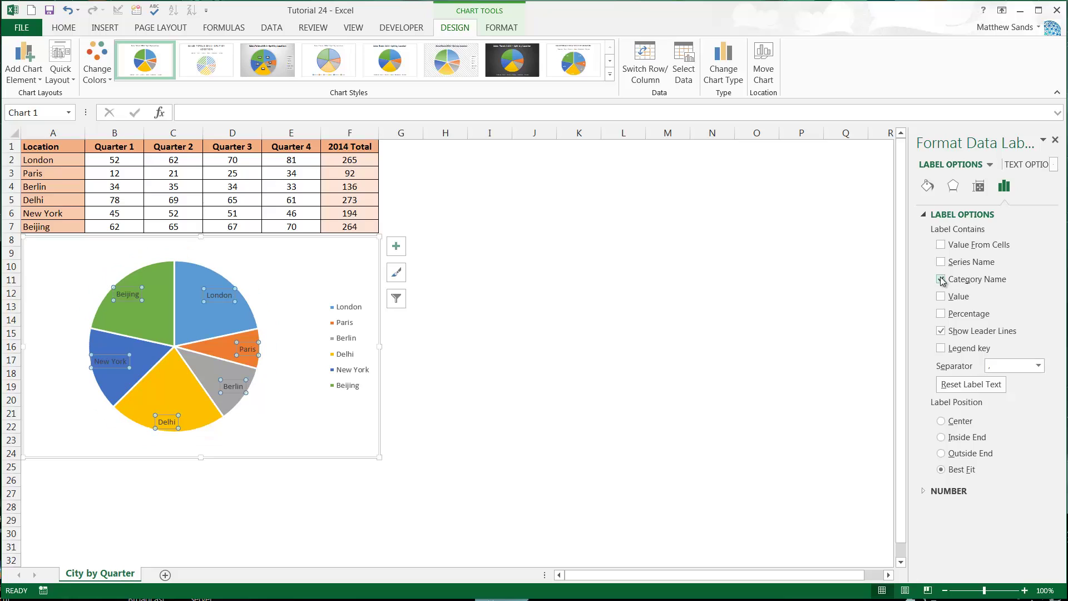
click(941, 453)
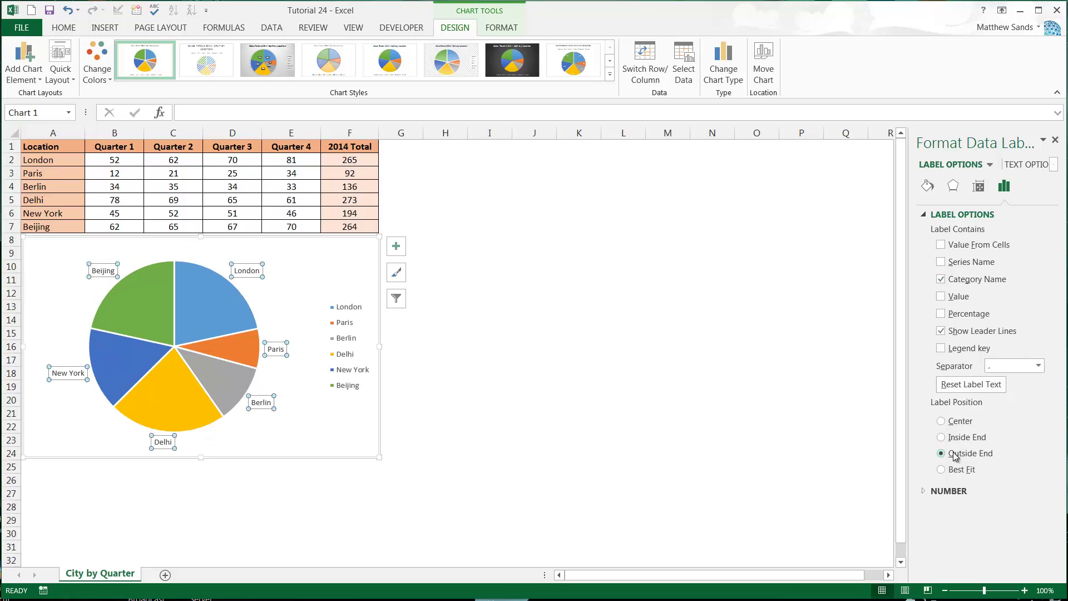
right_click(328, 324)
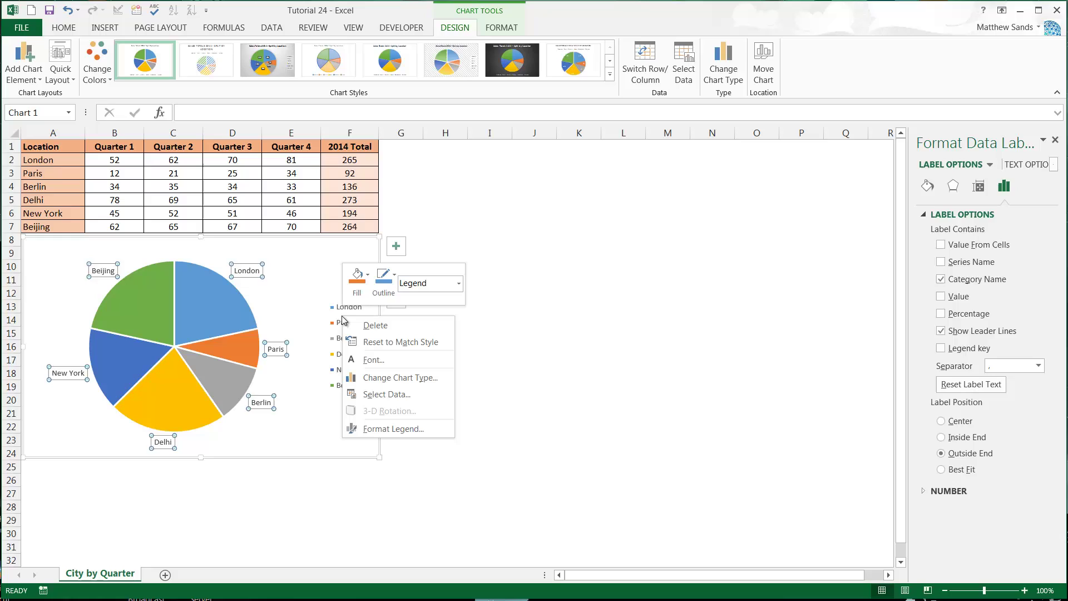
click(352, 322)
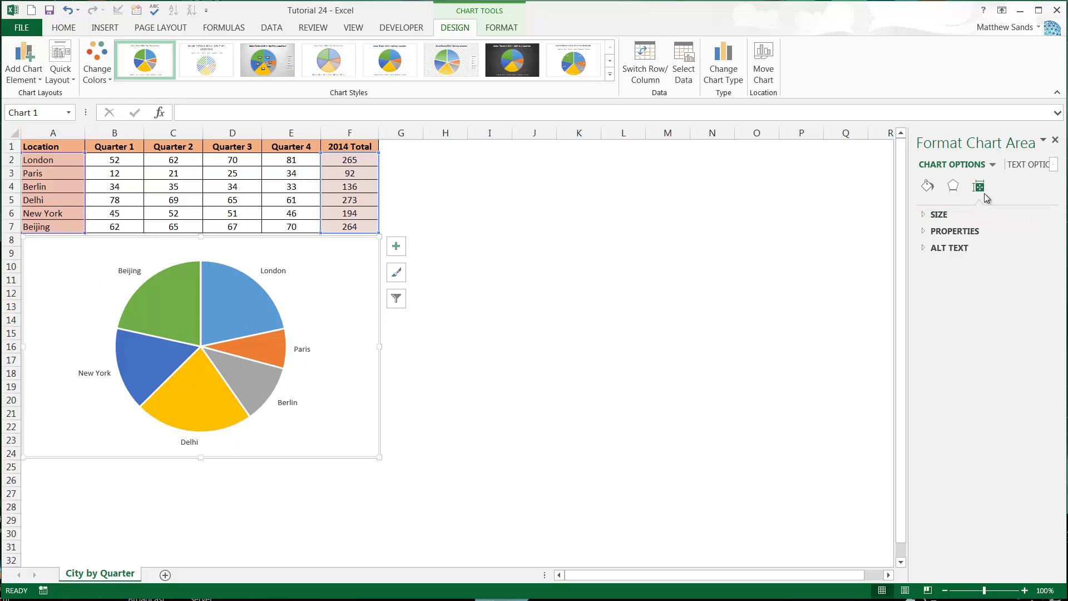
- Add each slice's percentage and value to the pie labels, e.g. 'London, 265, 22%'
click(277, 272)
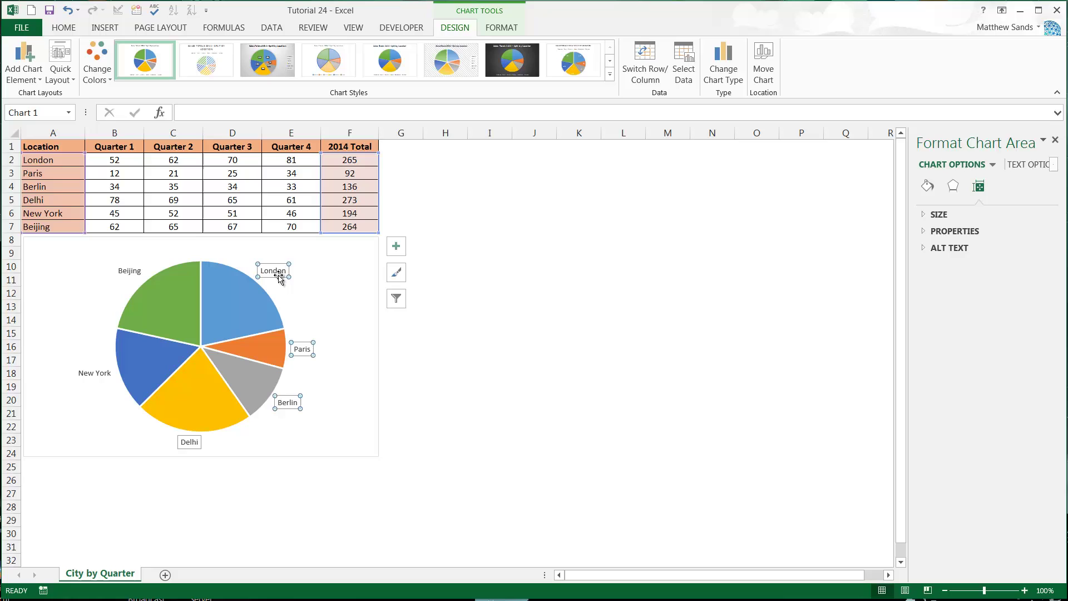
click(1004, 186)
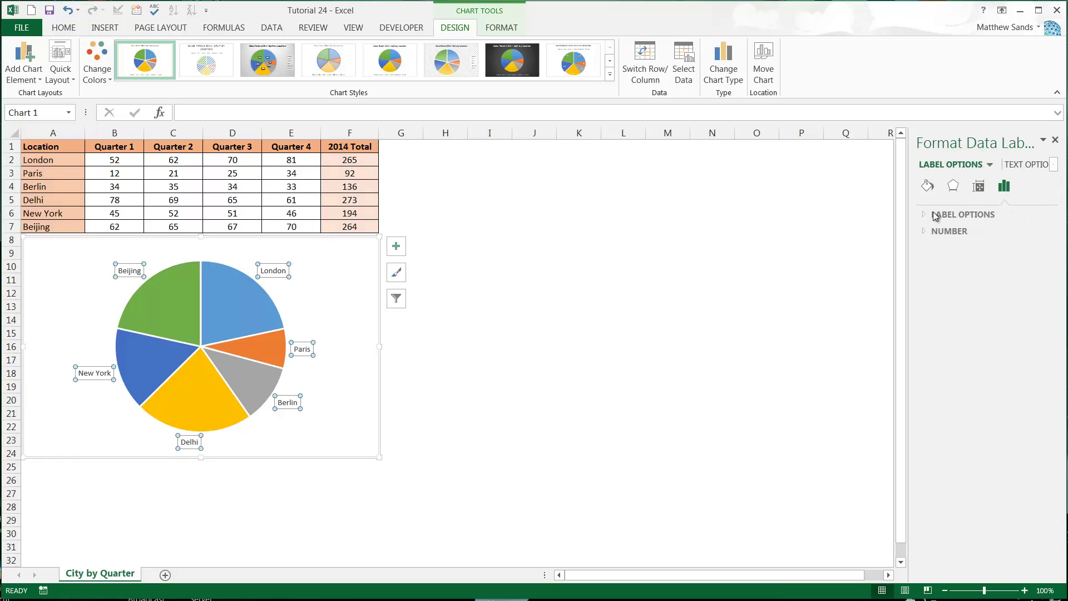
click(921, 217)
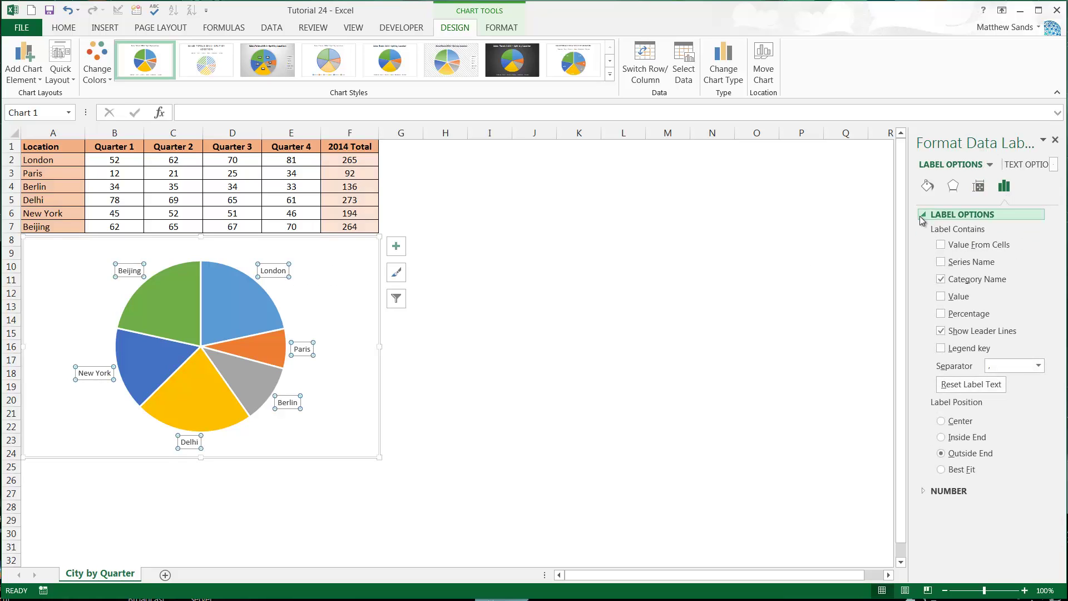
click(940, 313)
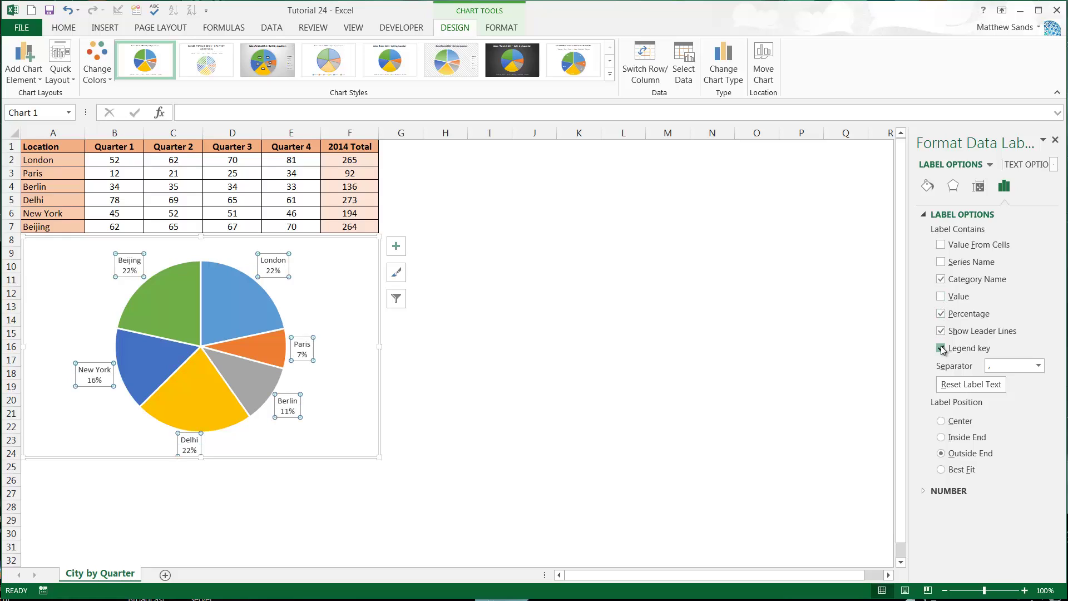
click(941, 296)
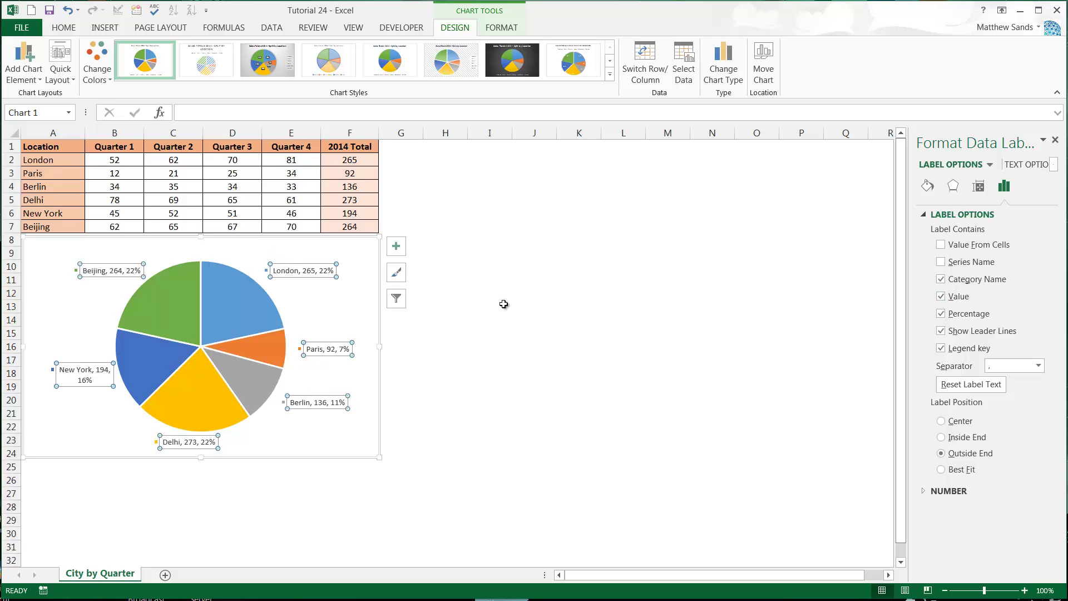
- Select an empty spot on the chart so the pane shows Format Chart Area settings
click(341, 316)
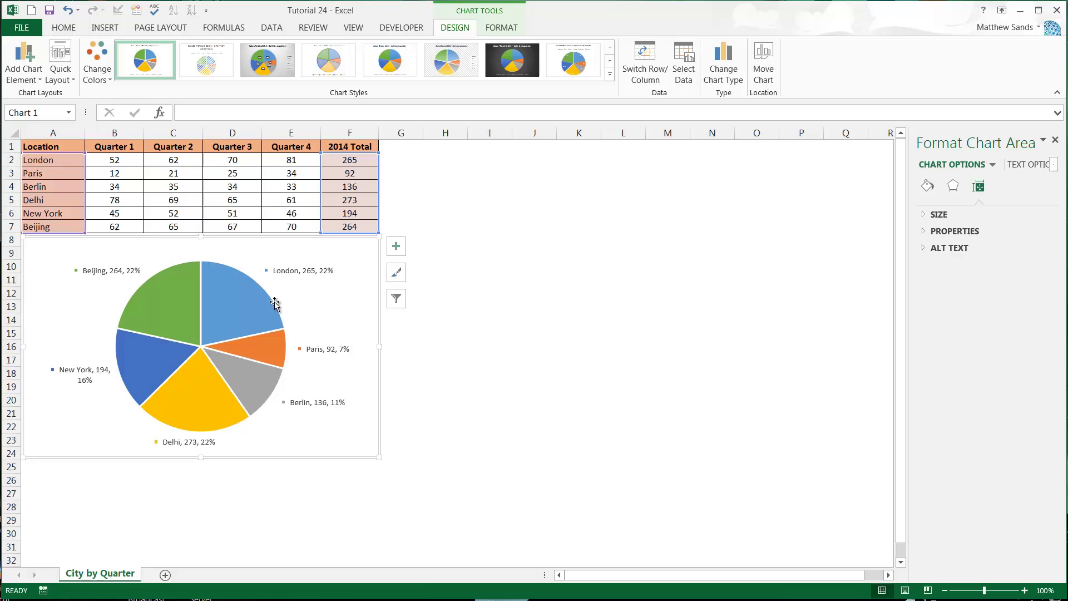
- Give the chart area an automatic fill and set its border to No line
right_click(311, 301)
click(389, 578)
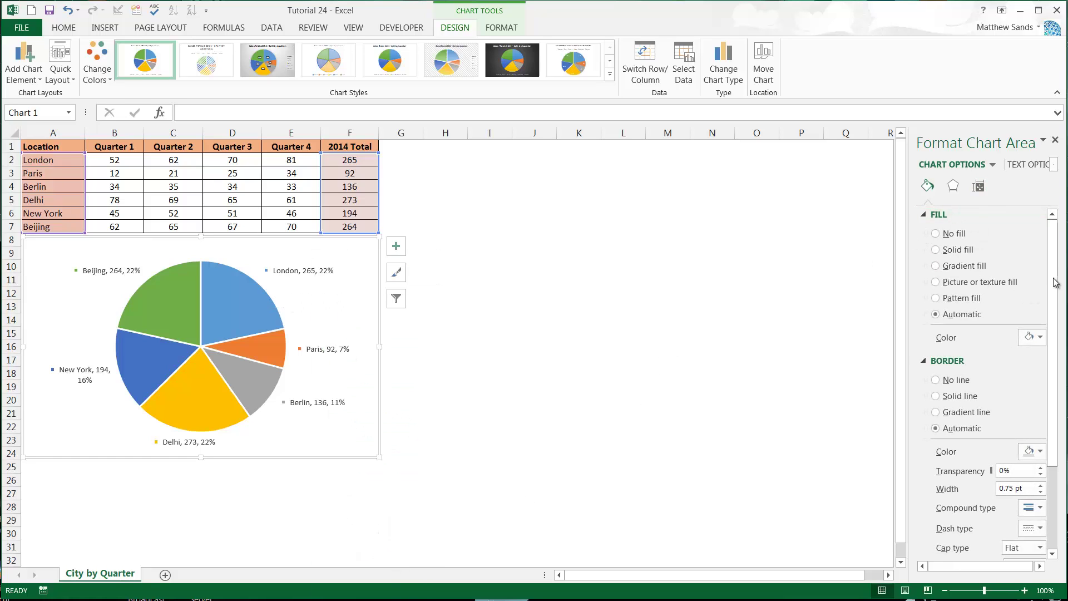
scroll(1016, 333, down, 3)
scroll(1017, 334, up, 3)
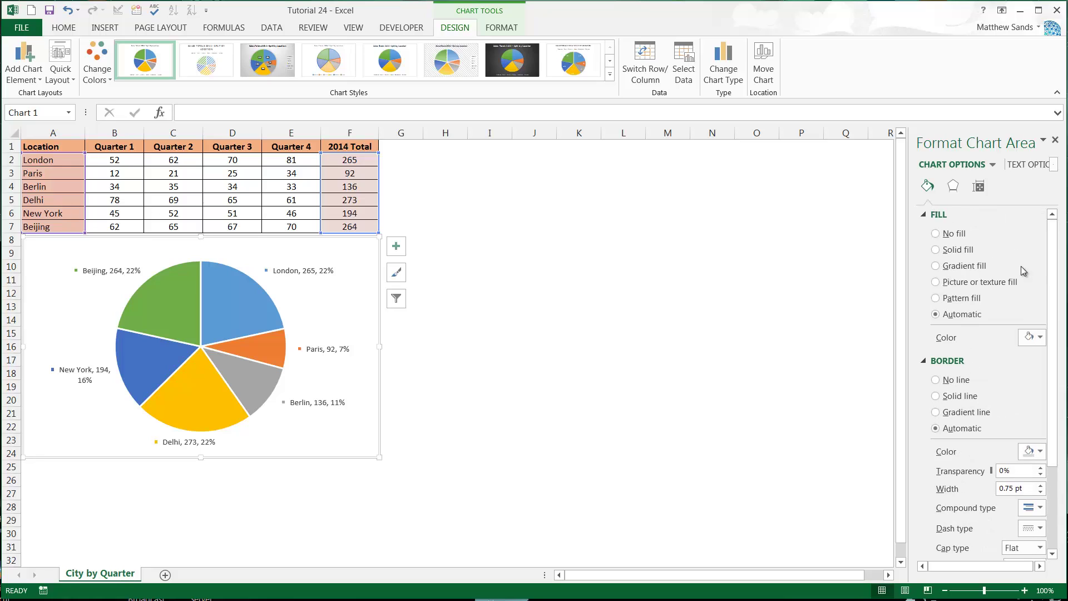
click(954, 249)
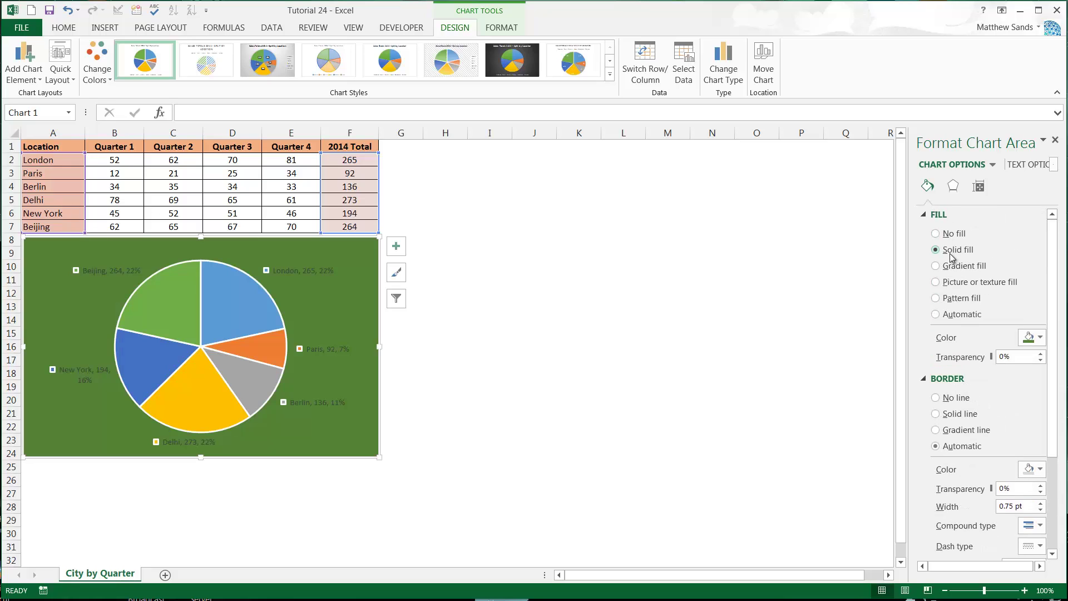
click(952, 314)
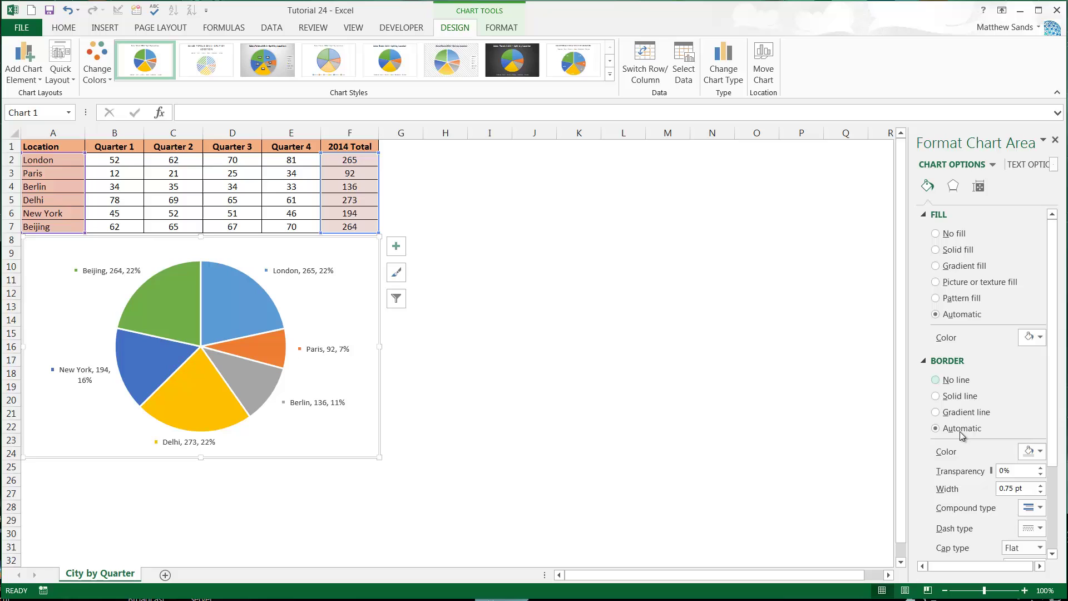
click(954, 397)
click(940, 380)
- Check the chart area's effects and size settings, which show 8.36 cm by 13.52 cm
click(953, 186)
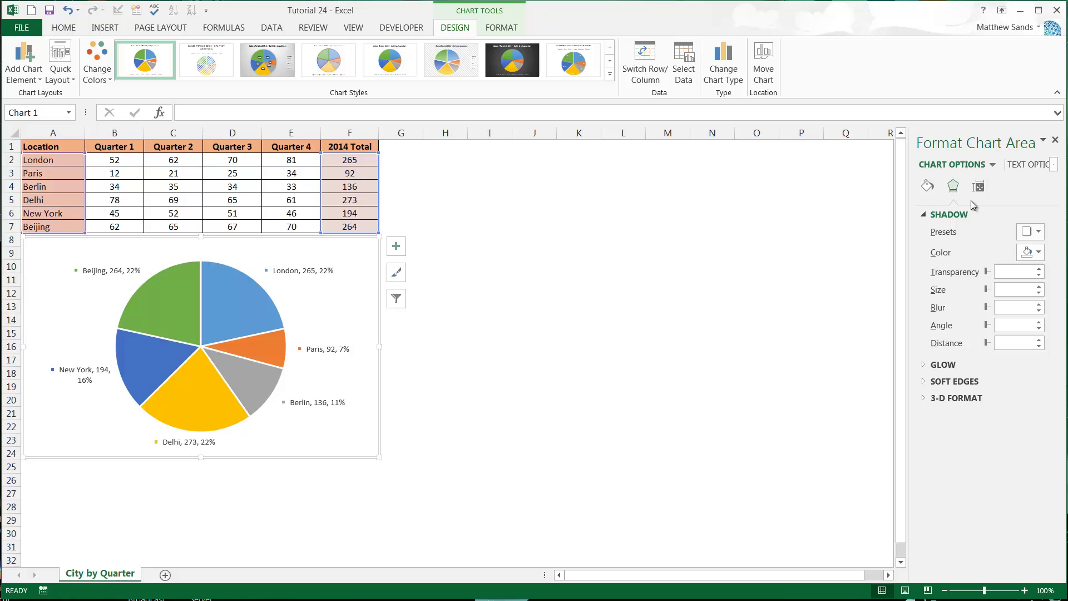
click(978, 186)
click(924, 216)
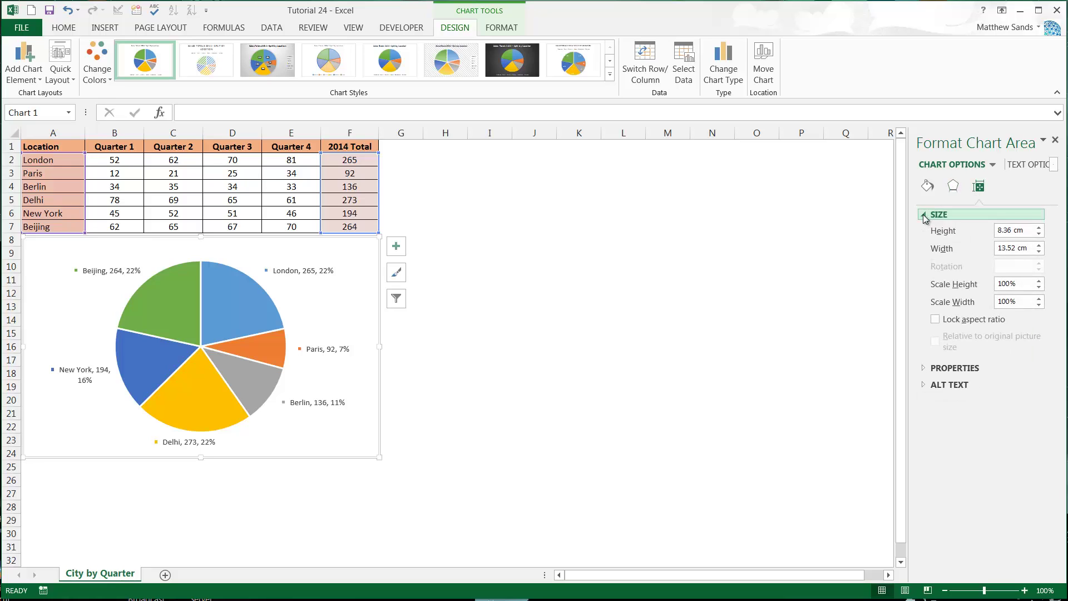
click(925, 216)
click(924, 216)
click(924, 216)
click(927, 186)
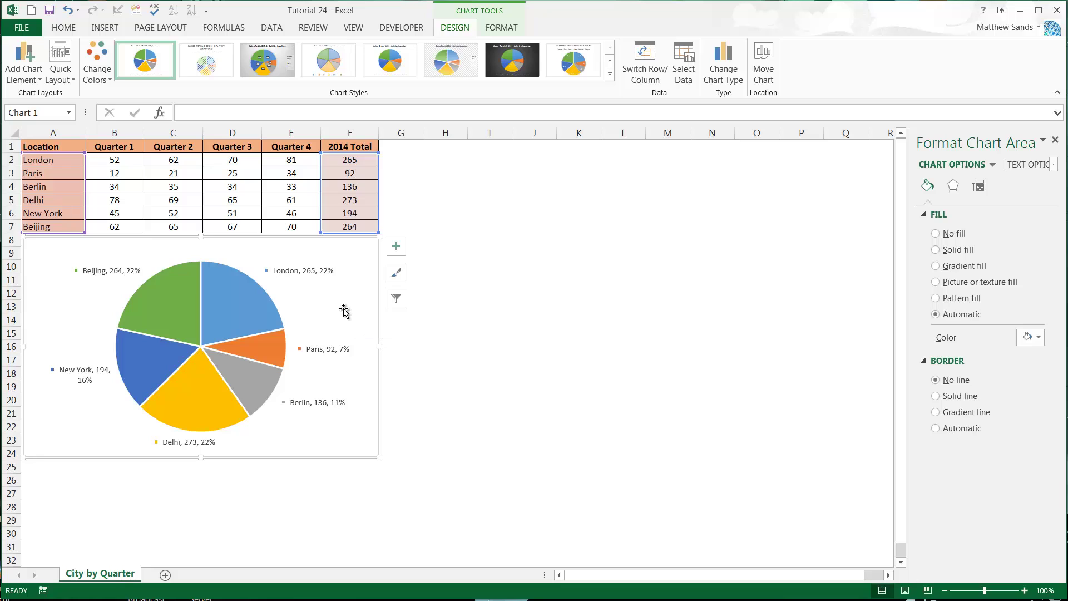
click(121, 161)
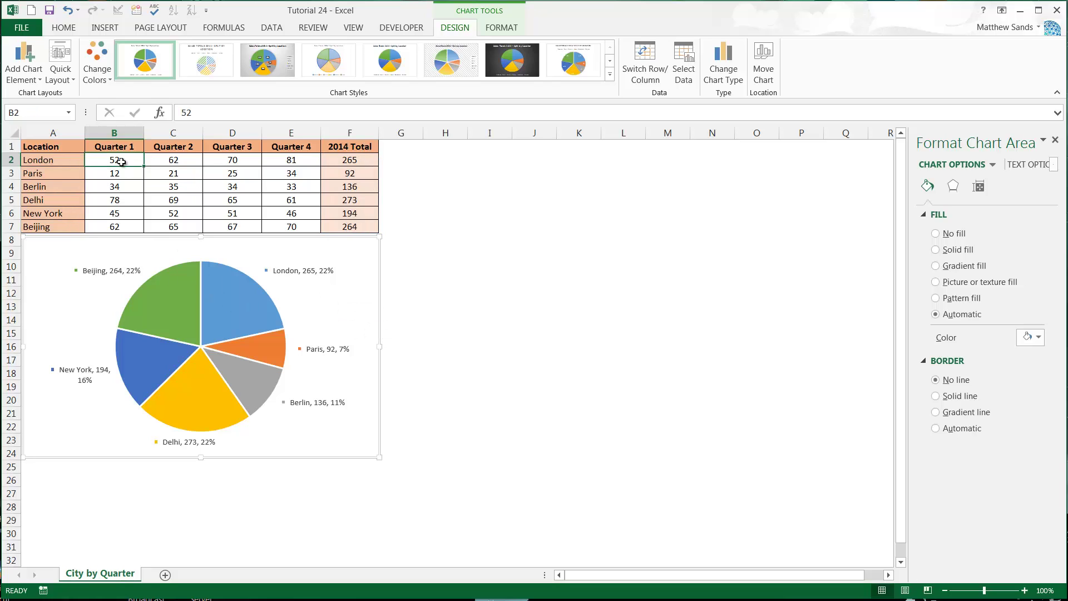
click(129, 201)
click(126, 185)
click(119, 160)
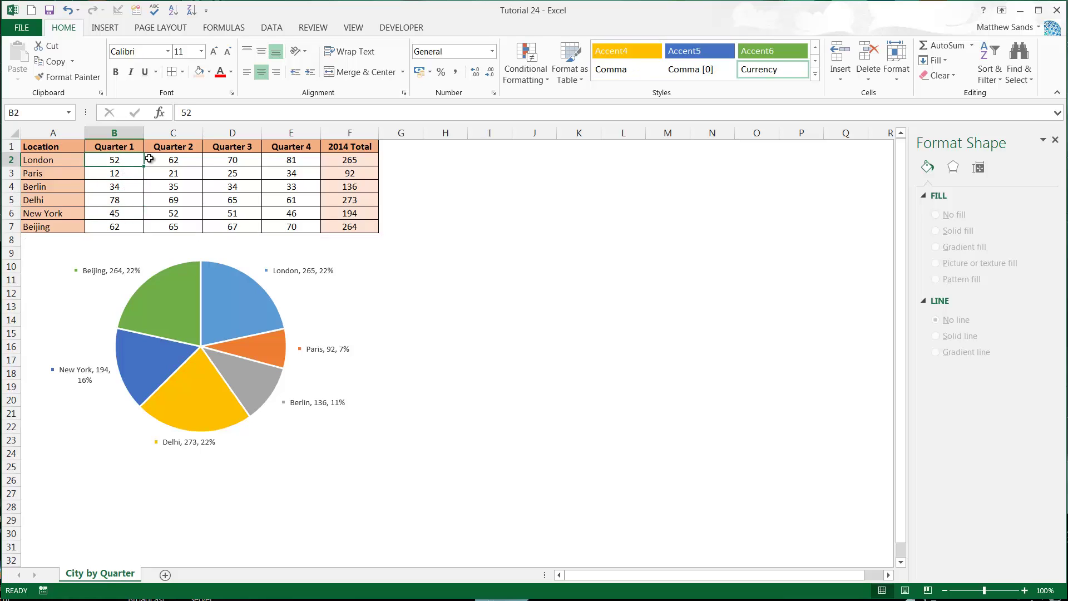
mouse_move(178, 160)
mouse_down()
mouse_move(191, 226)
mouse_move(232, 160)
mouse_move(306, 229)
mouse_move(281, 234)
mouse_move(291, 205)
mouse_move(255, 160)
mouse_move(232, 226)
mouse_move(174, 219)
mouse_move(174, 157)
mouse_up()
drag(115, 160, 114, 228)
drag(360, 225, 350, 158)
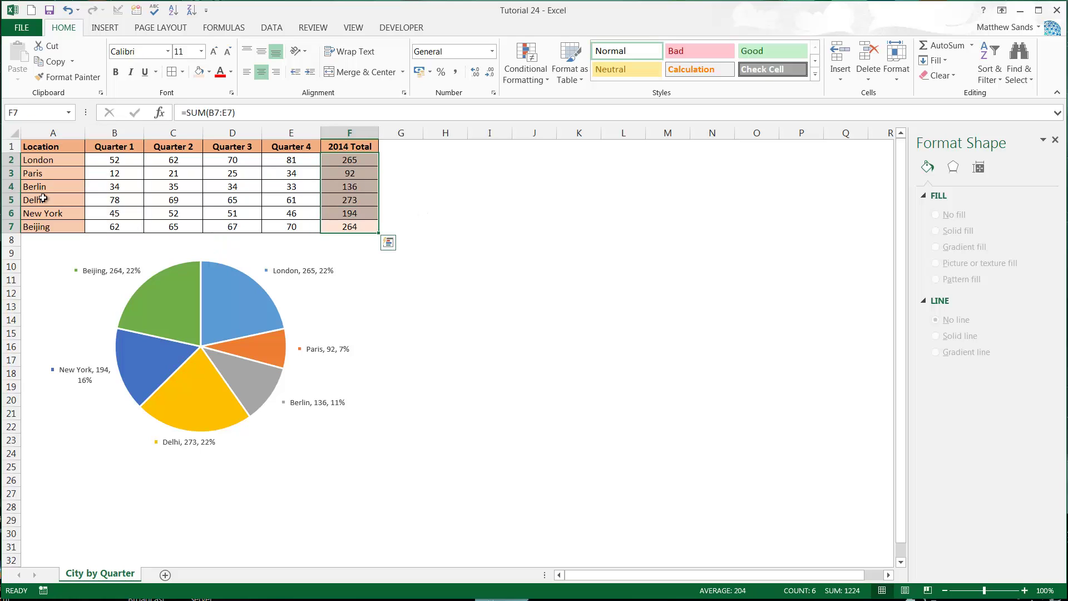
drag(53, 164, 65, 231)
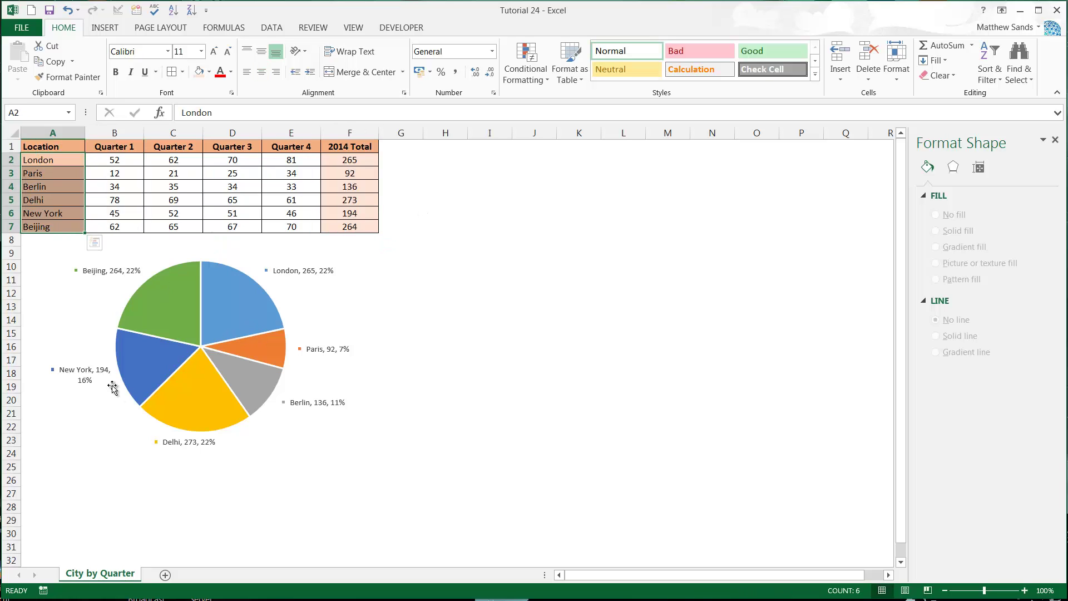
mouse_move(195, 344)
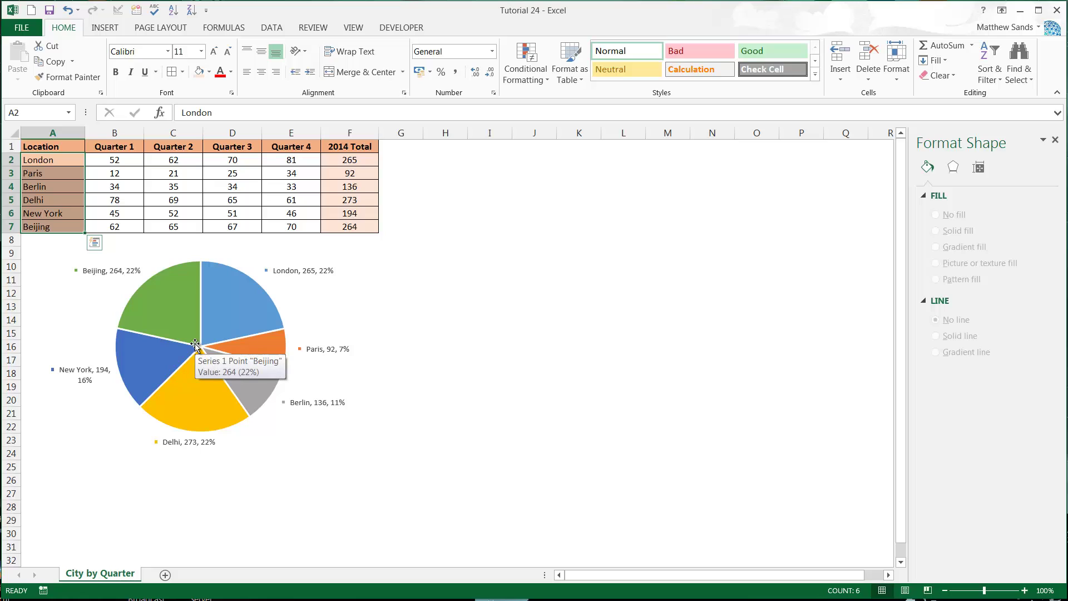
mouse_move(197, 379)
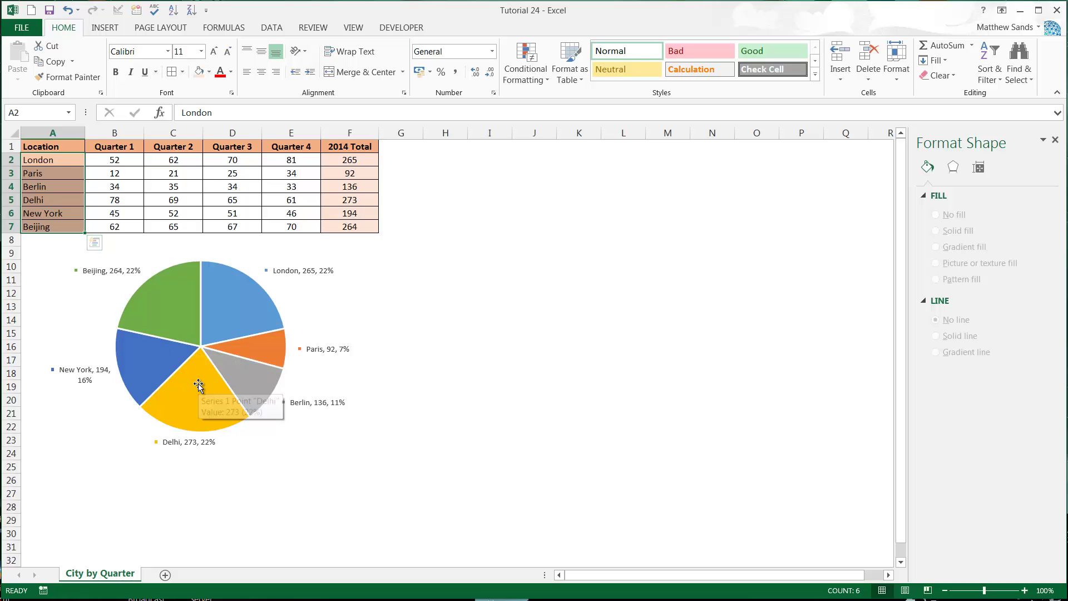
mouse_move(270, 349)
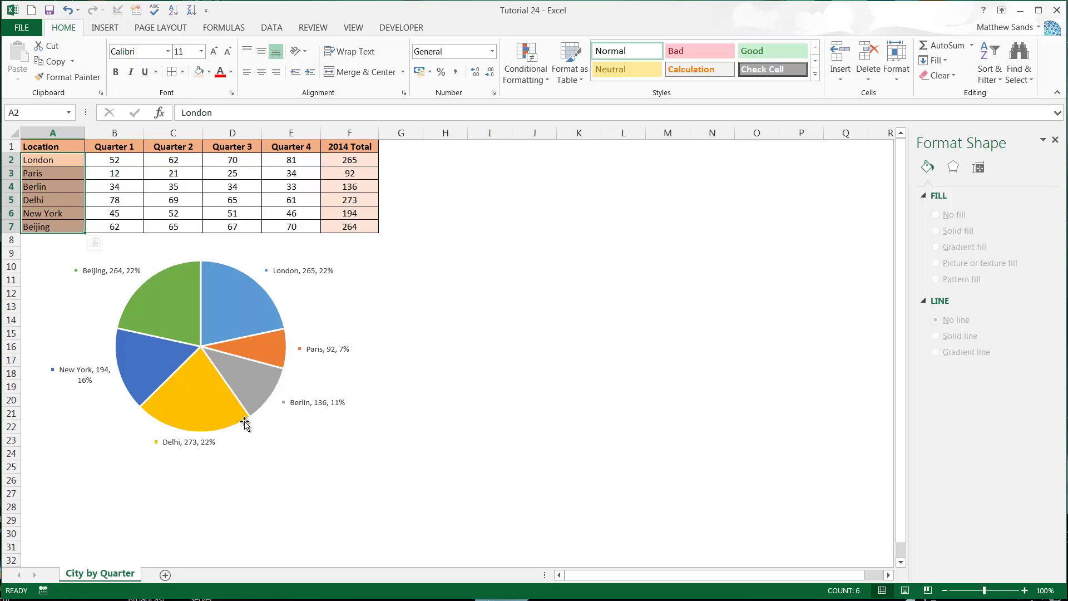
mouse_move(208, 405)
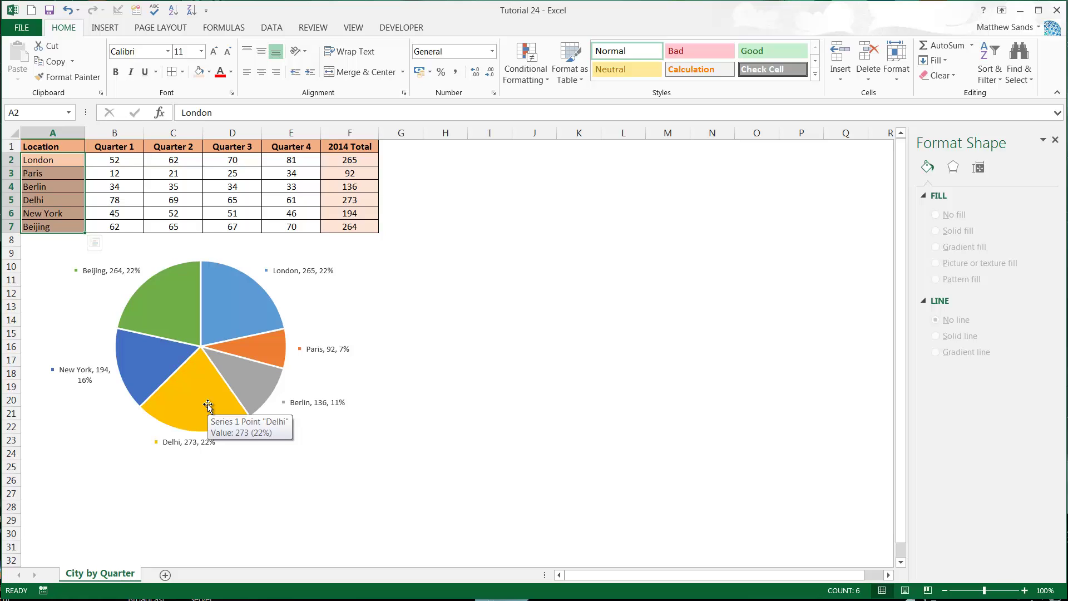
mouse_move(262, 403)
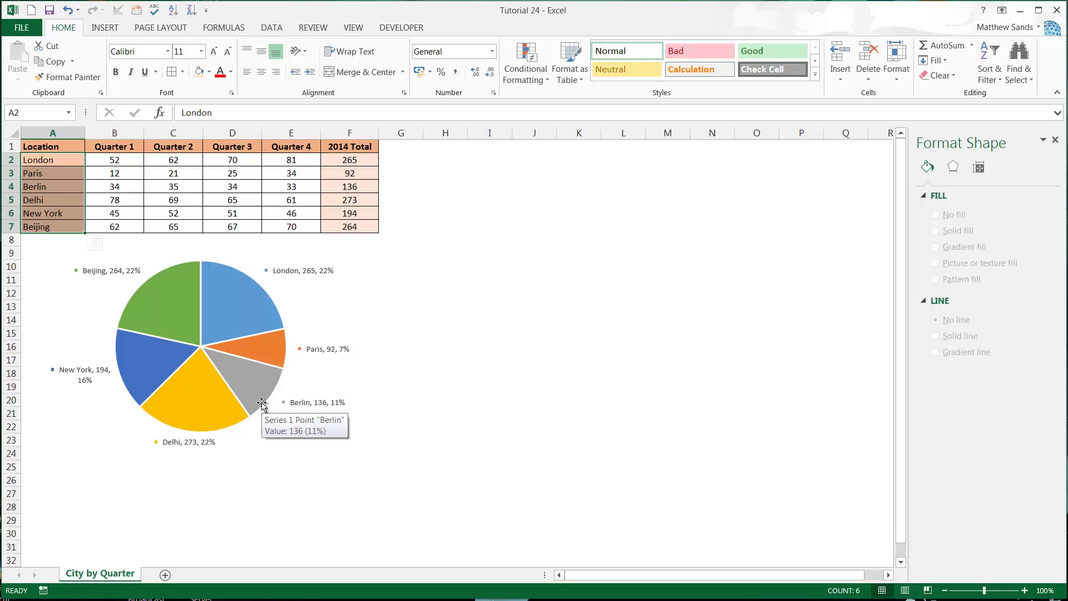
right_click(140, 536)
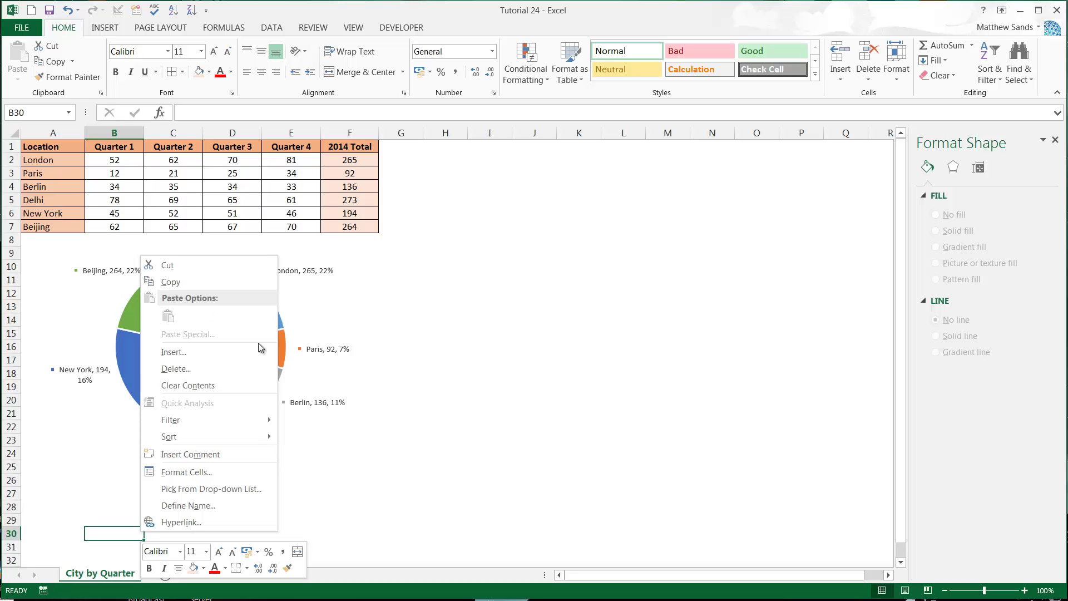
click(370, 306)
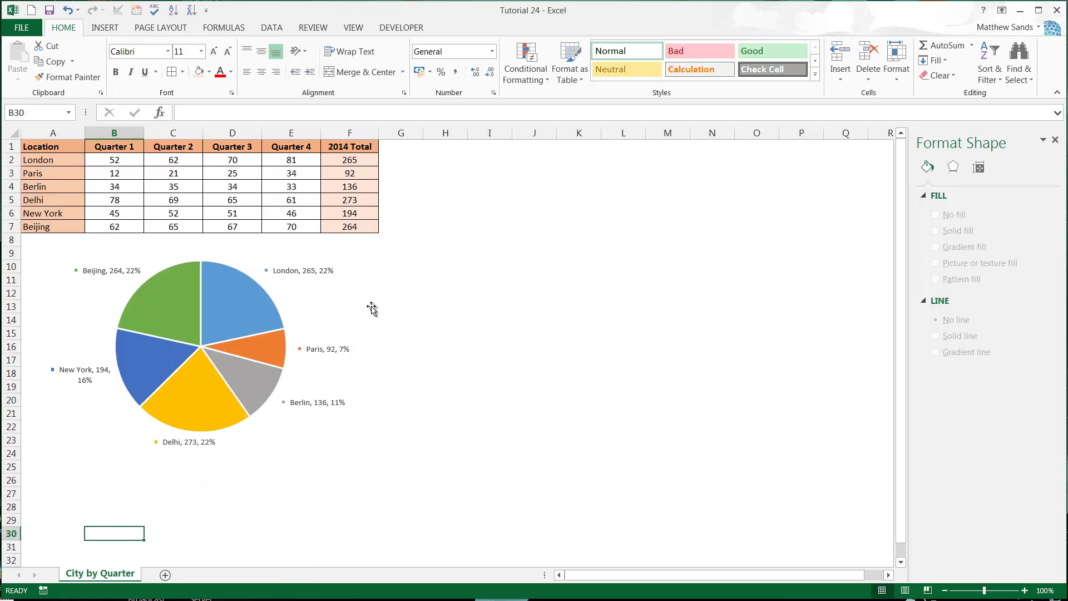
click(342, 295)
click(448, 277)
click(445, 253)
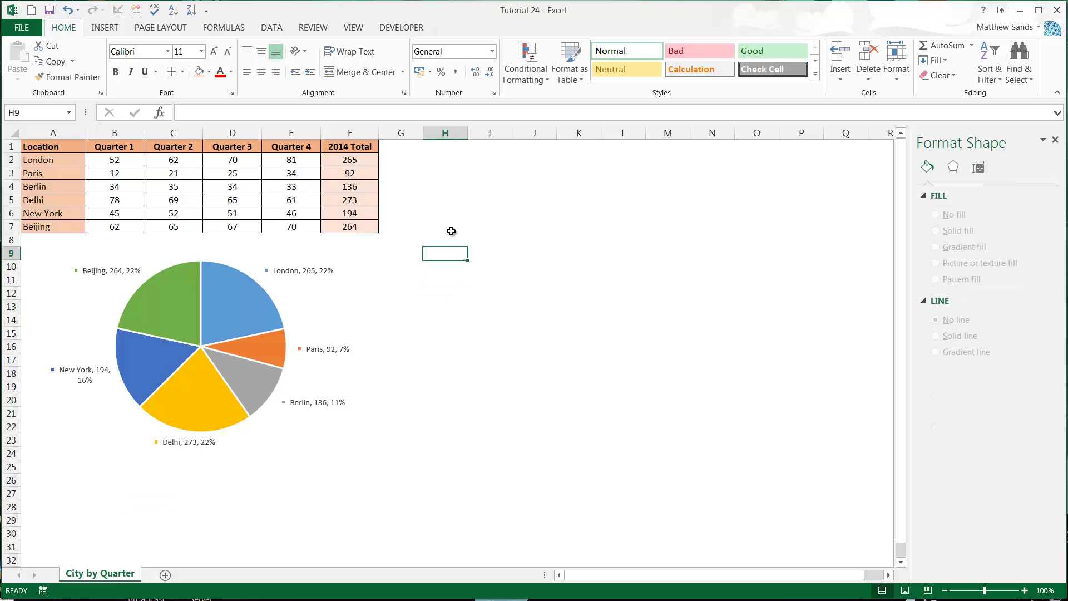
click(443, 216)
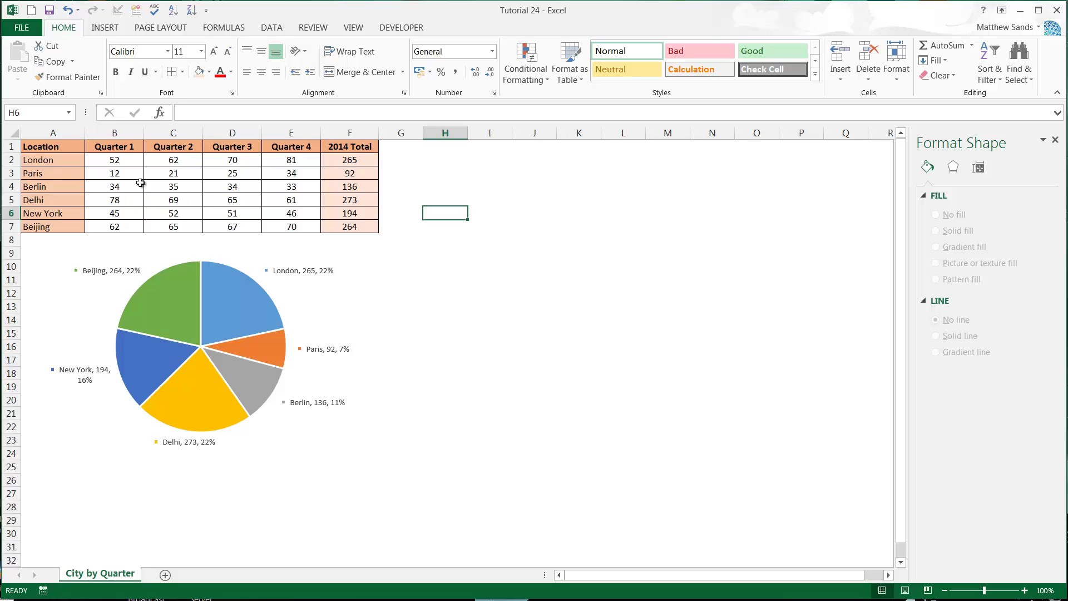
drag(103, 150, 291, 225)
click(291, 225)
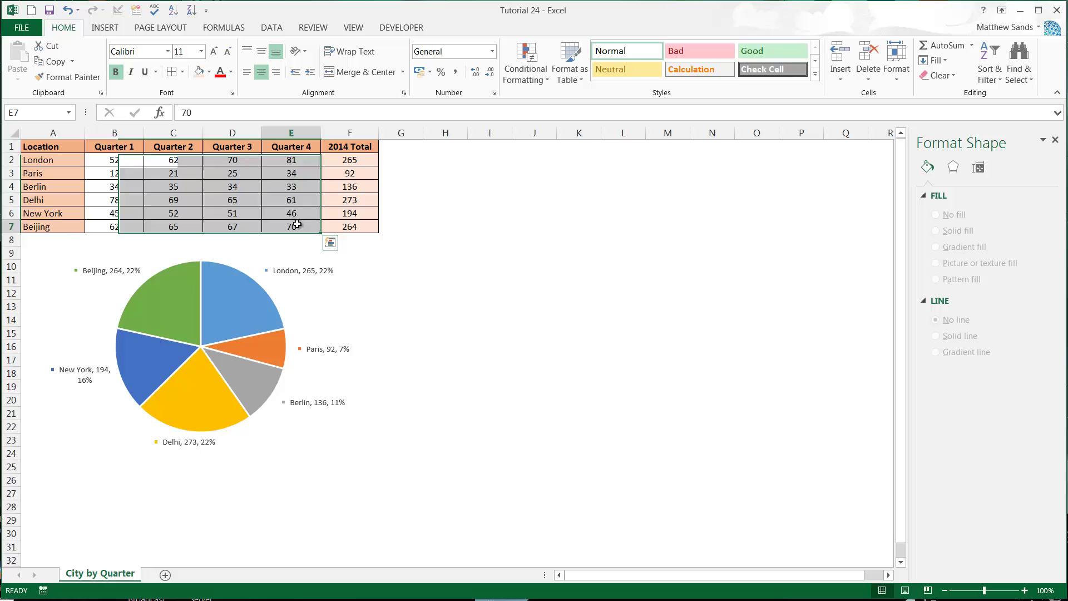
click(282, 195)
click(231, 196)
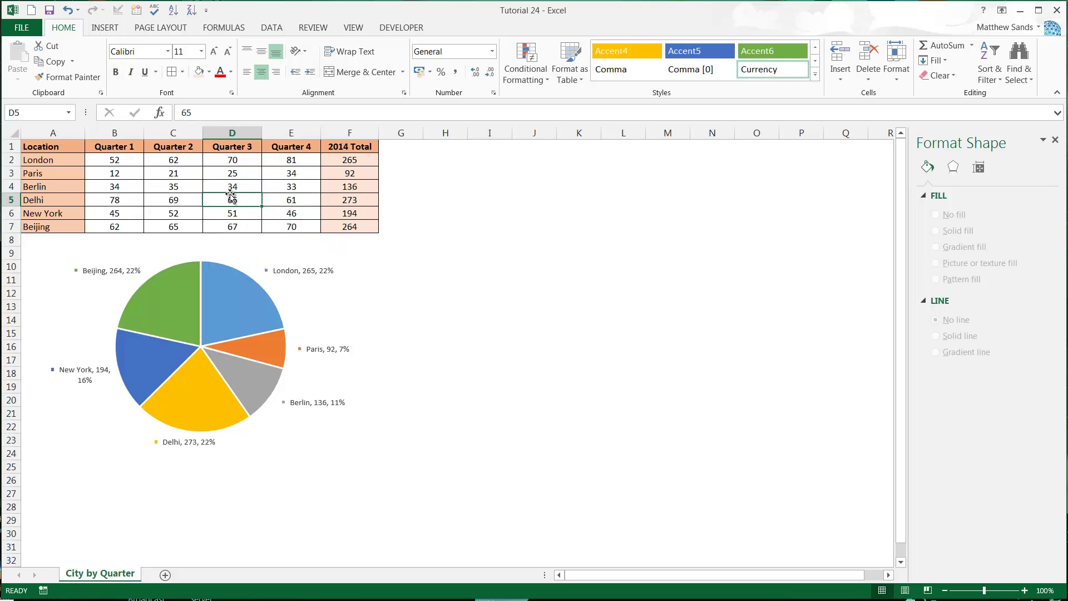